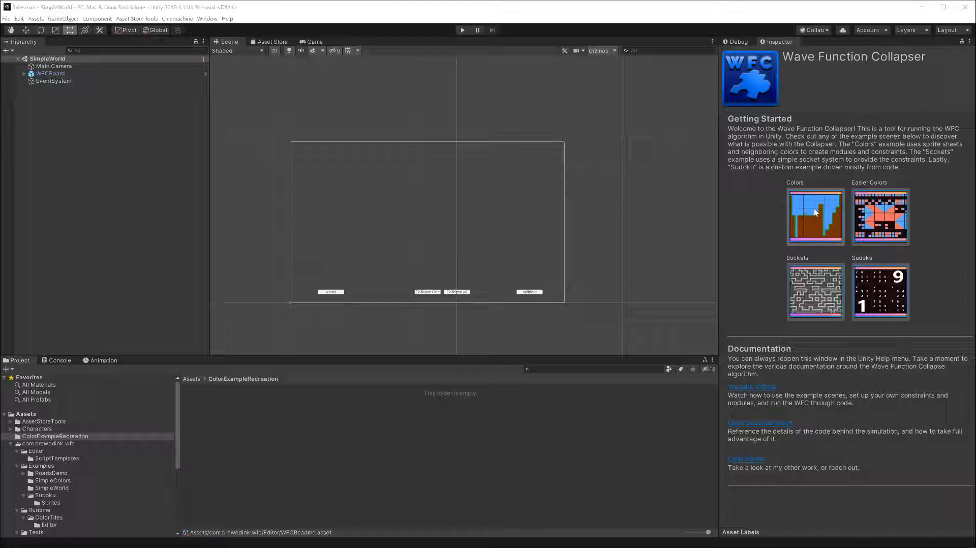
Step: Enter Play mode to run the SimpleWorld example scene
click(462, 30)
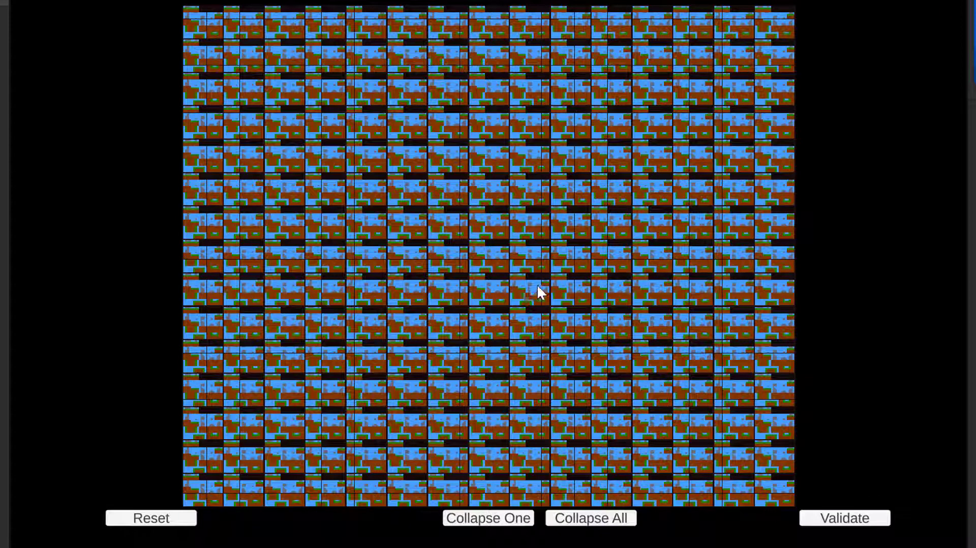
click(512, 303)
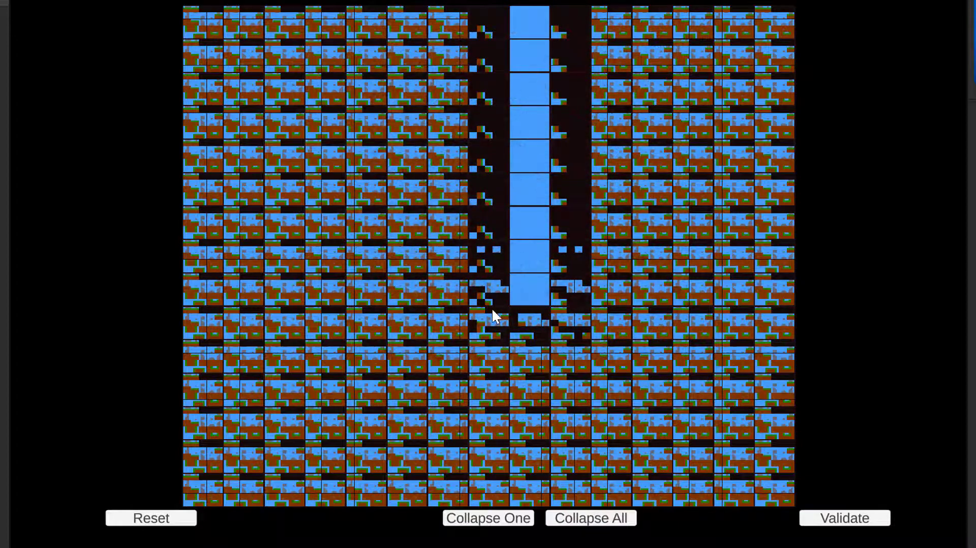
click(558, 311)
click(489, 271)
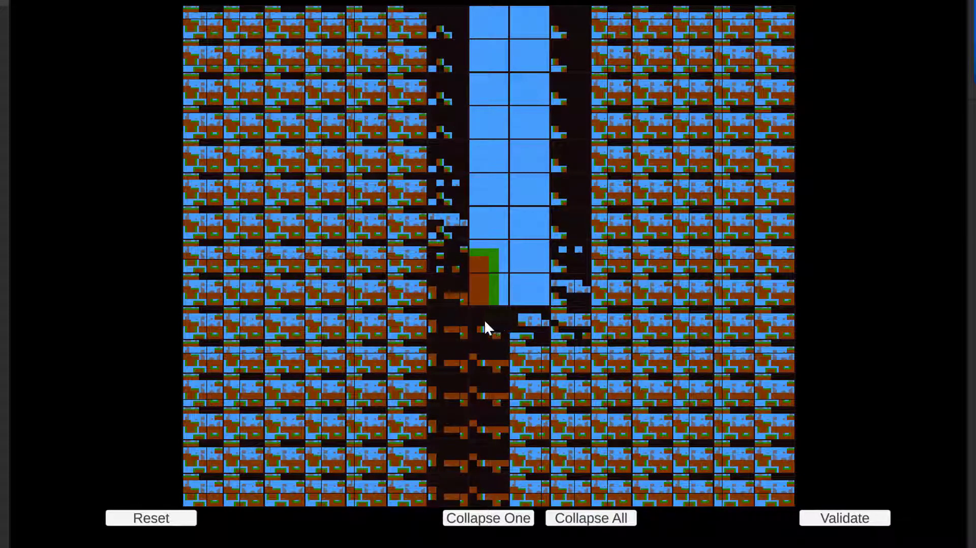
click(311, 270)
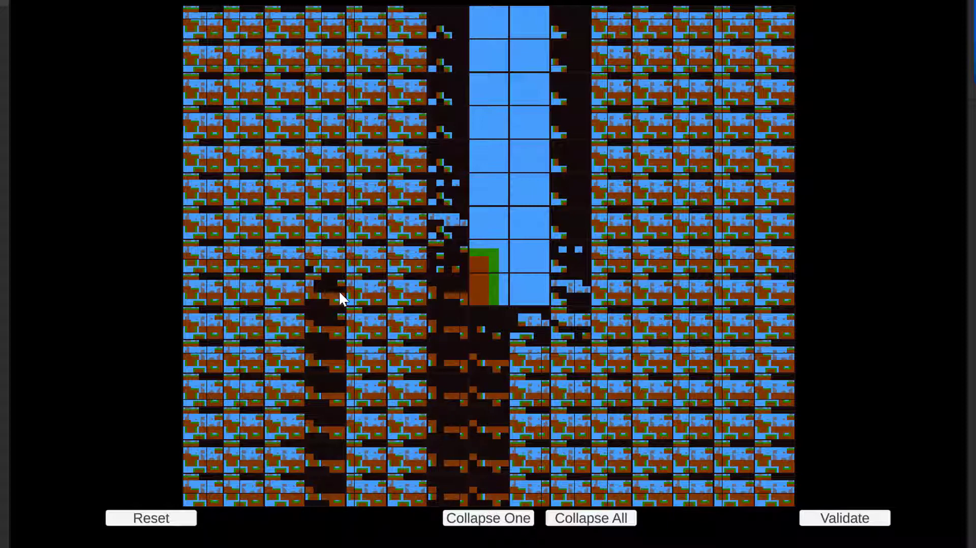
click(589, 520)
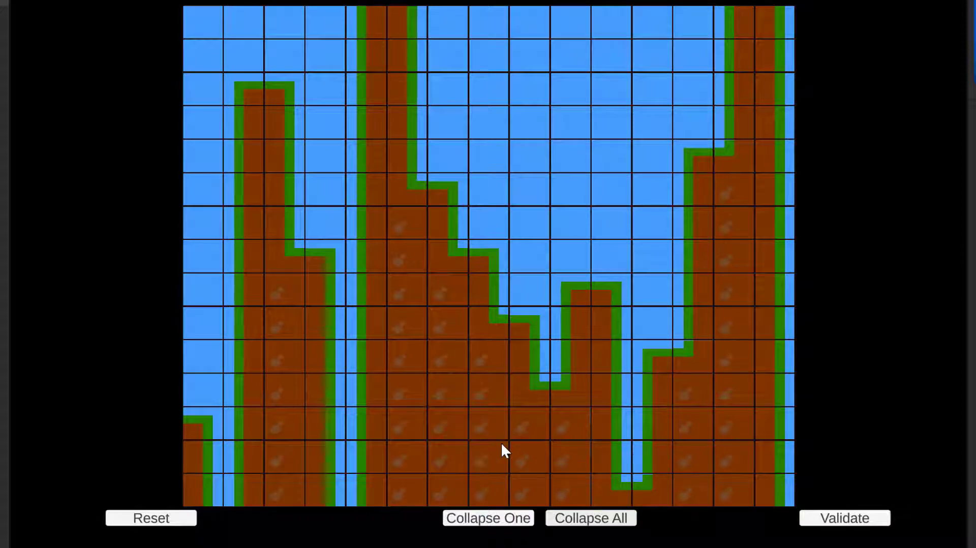
click(175, 514)
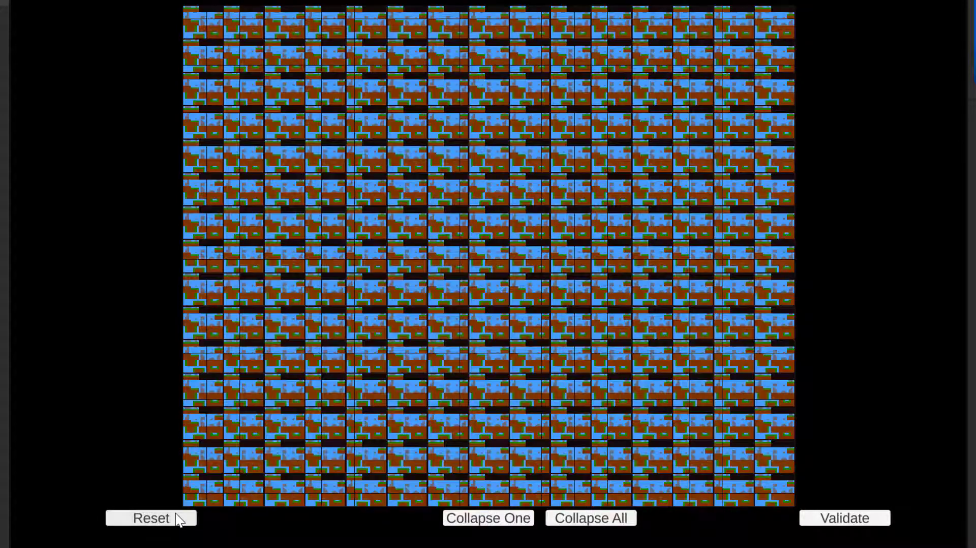
Step: Collapse three middle cells by hand into ground, sky over grass, and sky
click(488, 302)
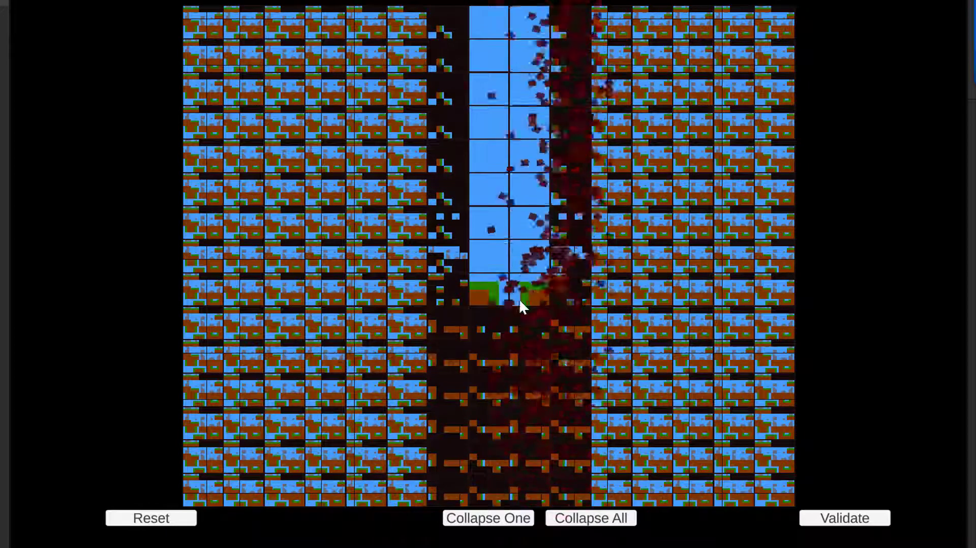
click(560, 291)
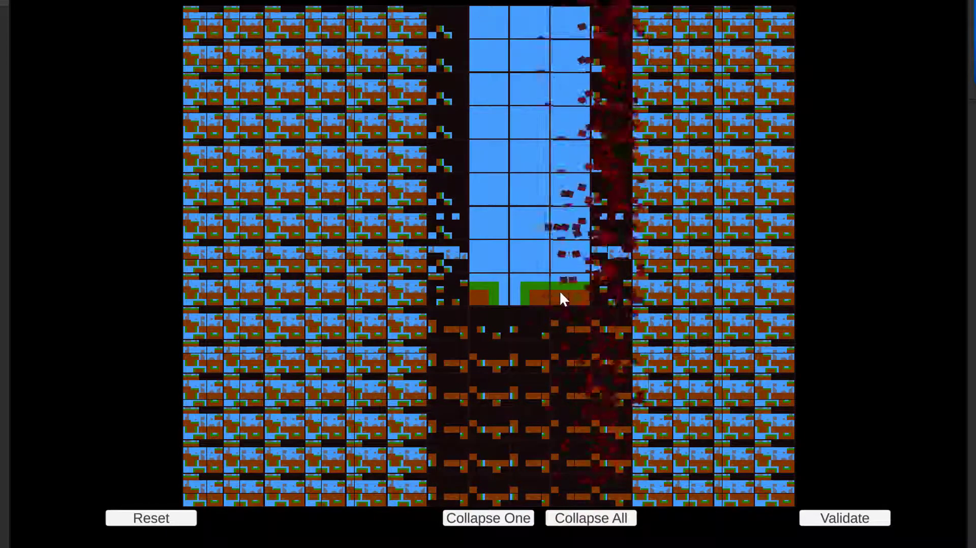
click(606, 292)
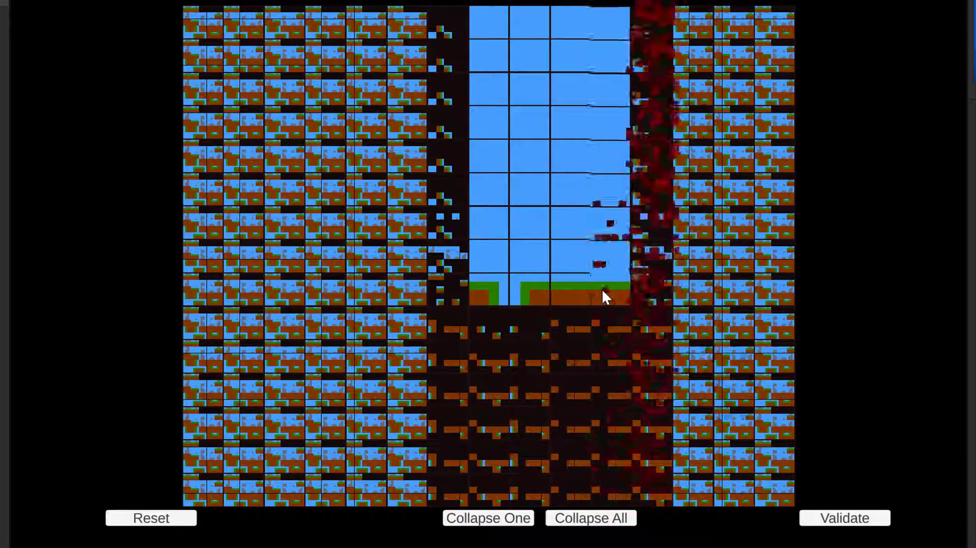
Step: Grow the map cell by cell with repeated Collapse One, then finish it with Collapse All
click(505, 518)
click(507, 520)
click(507, 519)
click(507, 520)
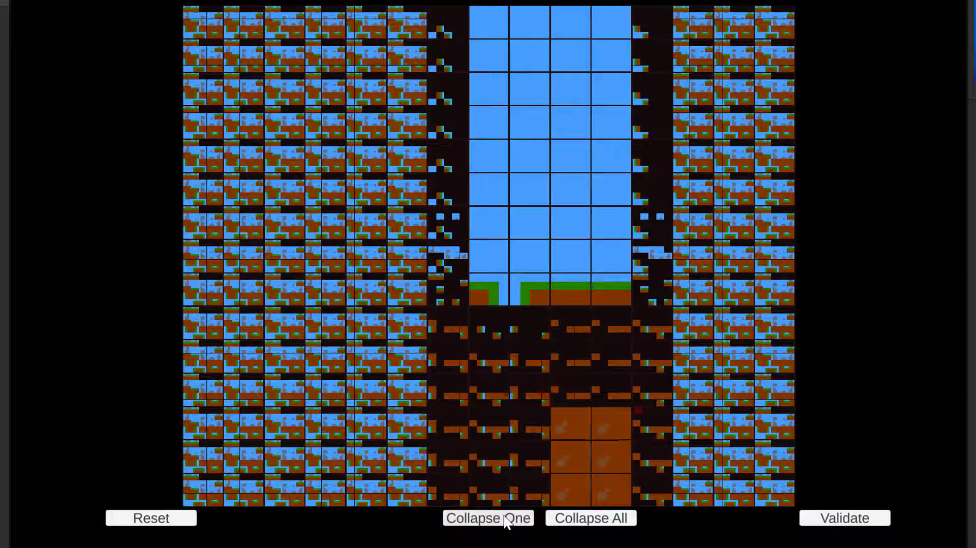
click(507, 520)
click(507, 519)
click(507, 519)
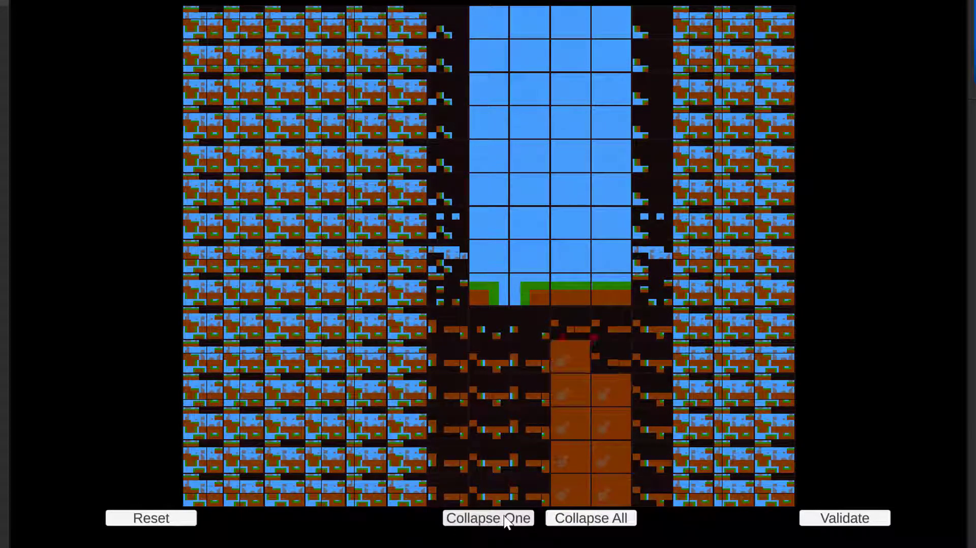
click(505, 518)
click(506, 518)
click(505, 518)
click(506, 517)
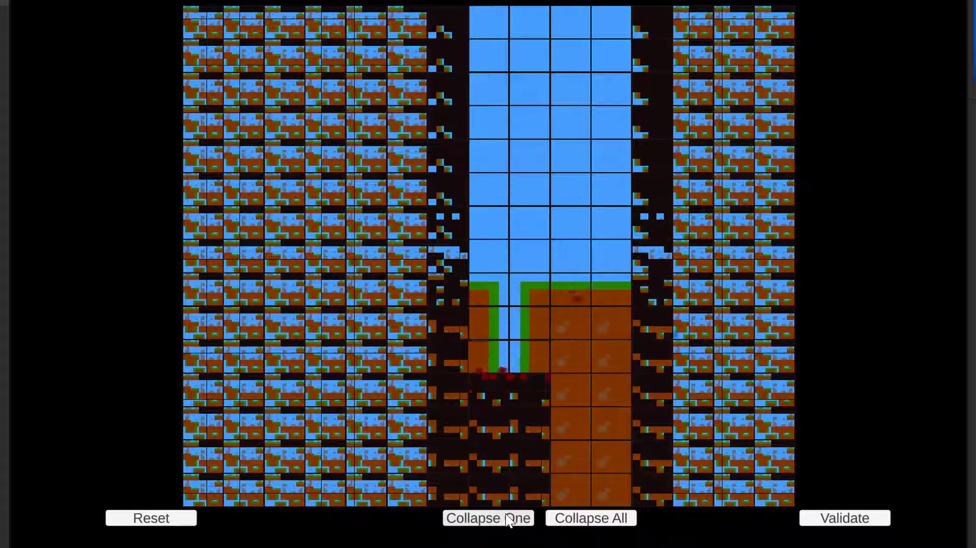
click(507, 518)
click(507, 519)
click(507, 519)
click(507, 519)
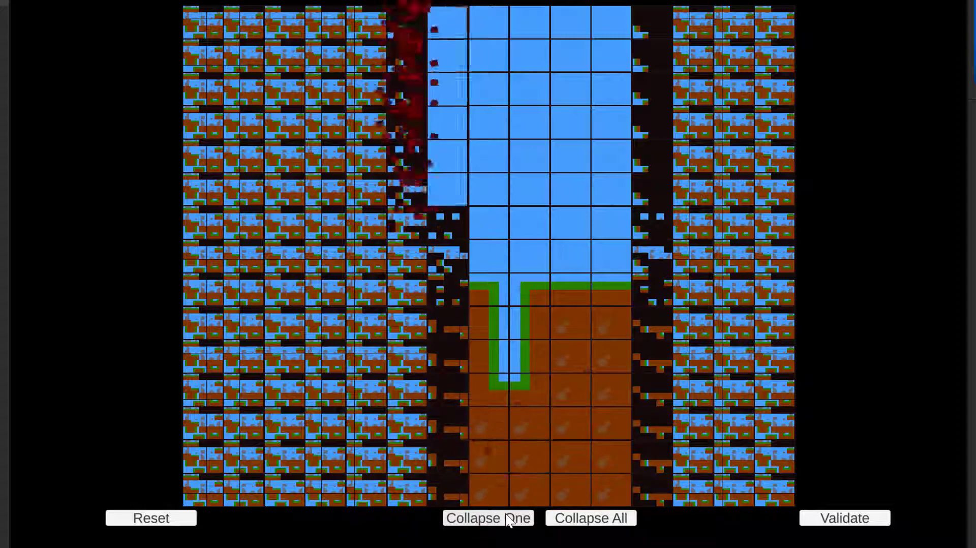
click(506, 516)
click(506, 516)
click(506, 516)
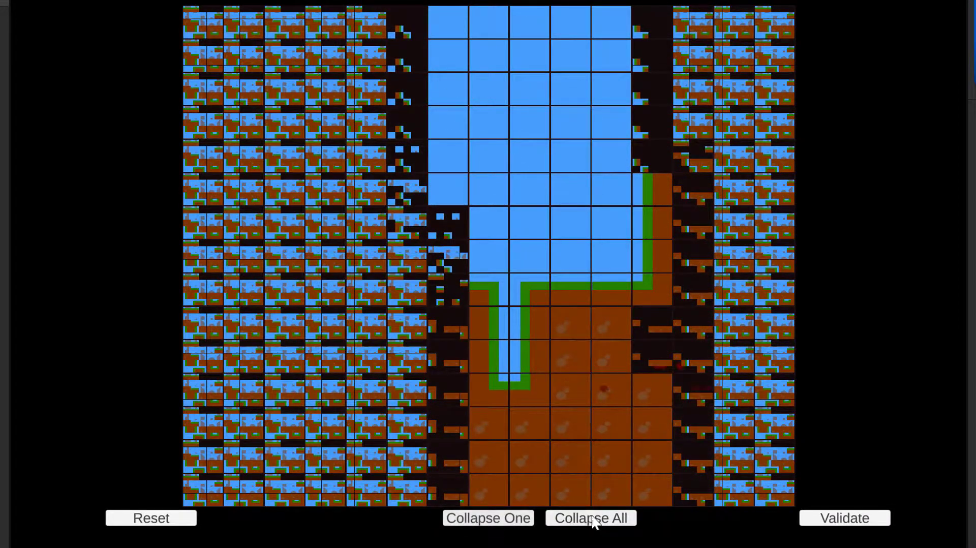
click(590, 519)
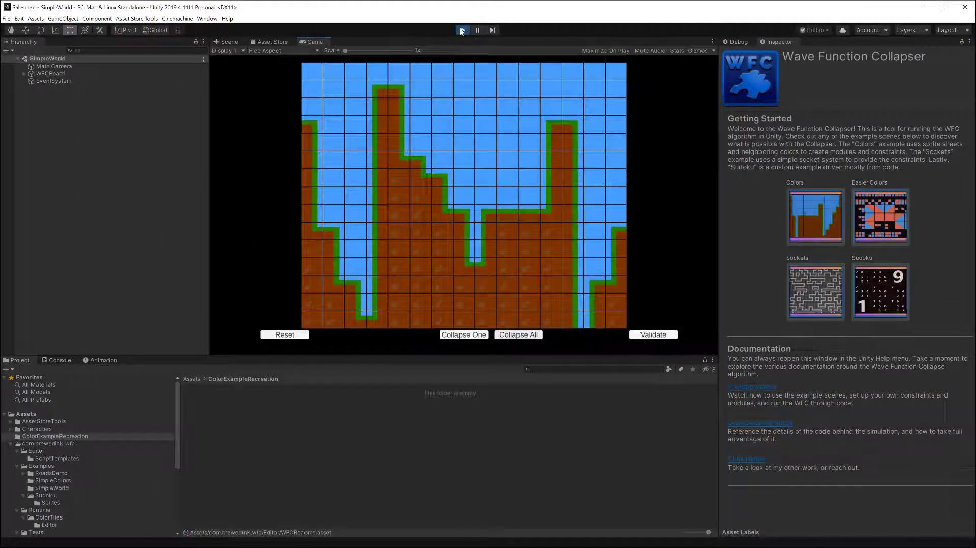
Step: Stop Play mode, start a new scene, and add a Brewed Ink WFC 2D Grid Renderer named WFCBoard
click(462, 30)
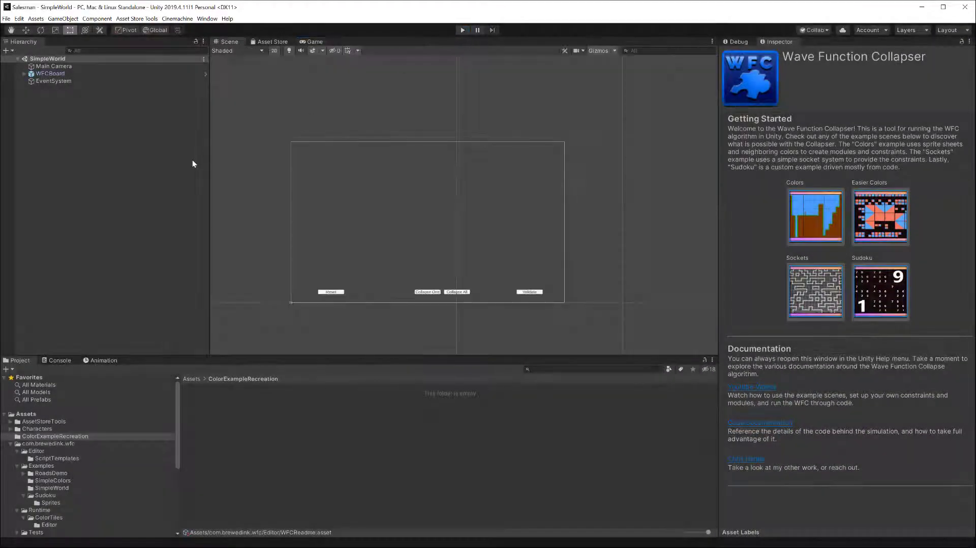
key(ctrl+n)
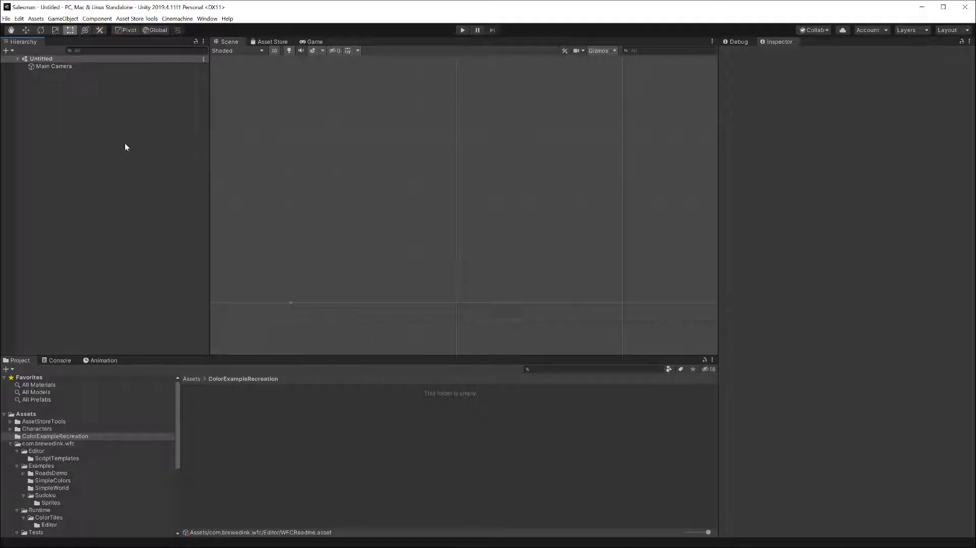
right_click(104, 113)
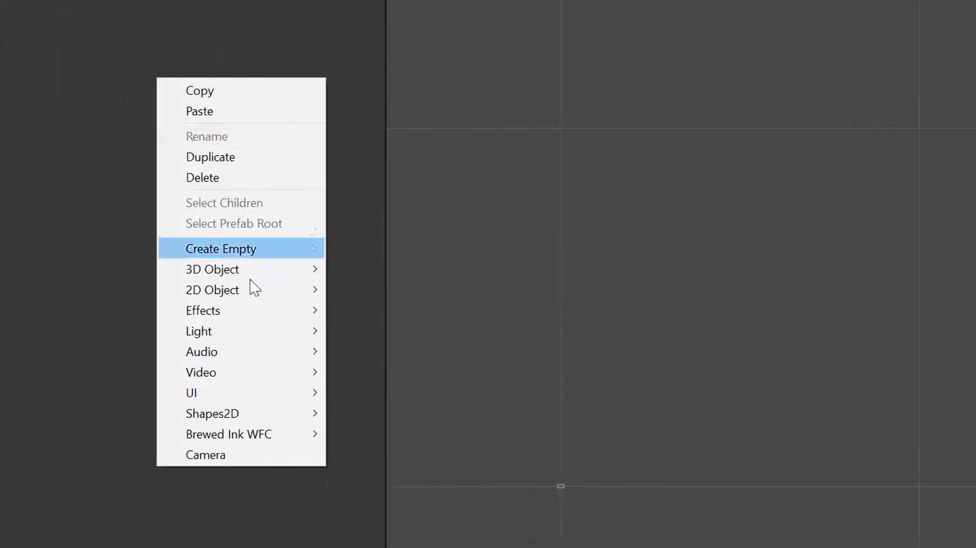
mouse_move(295, 437)
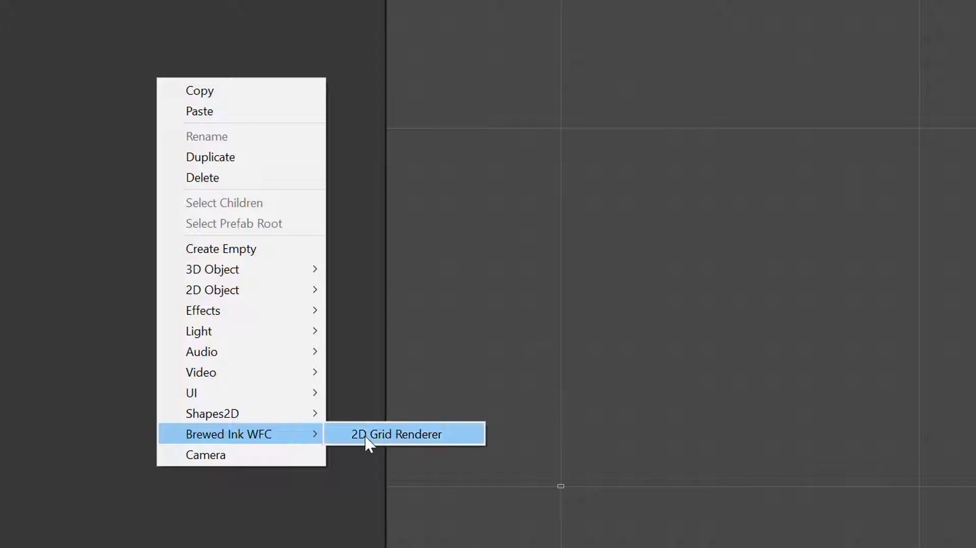
click(391, 435)
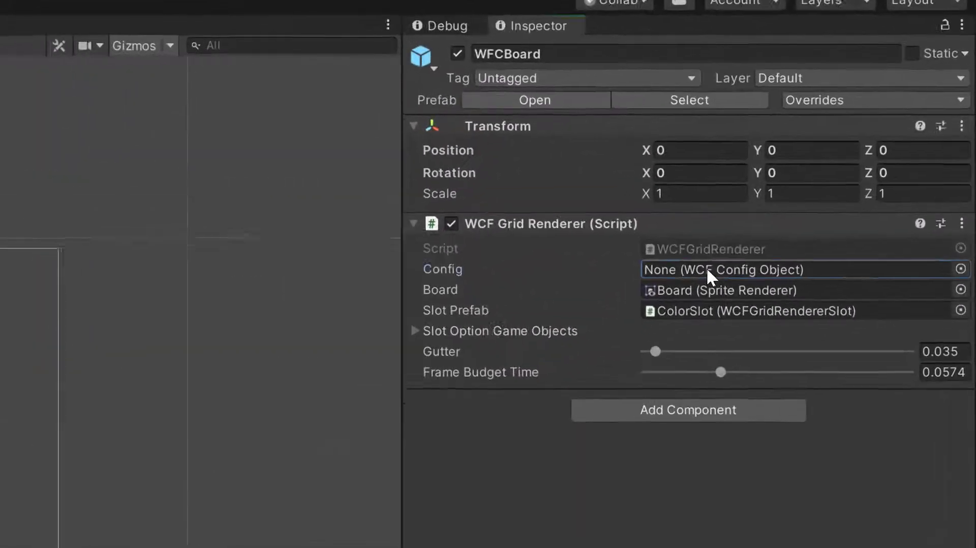
Step: Add a BrewedInk WFC SpriteSheet Config asset to ColorExampleRecreation and name it Demo
click(855, 151)
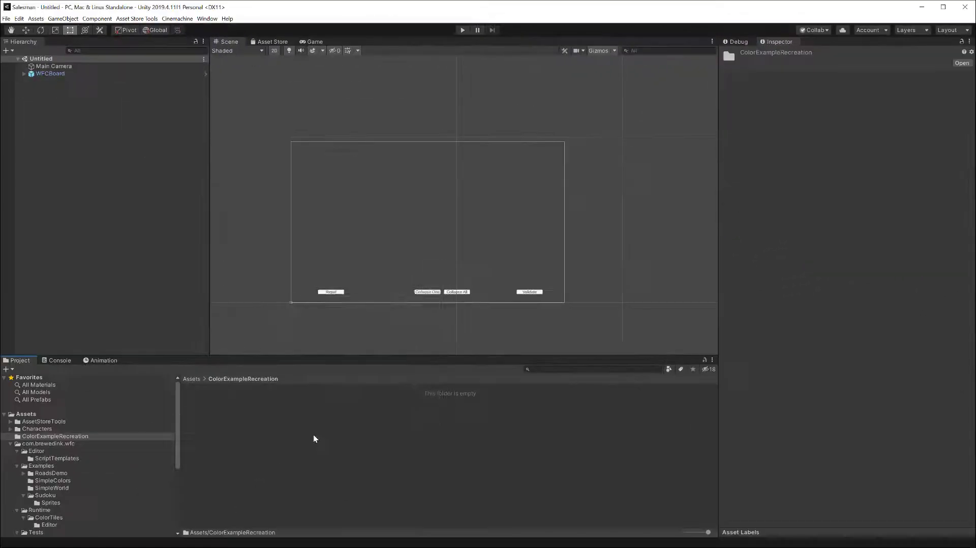
right_click(314, 436)
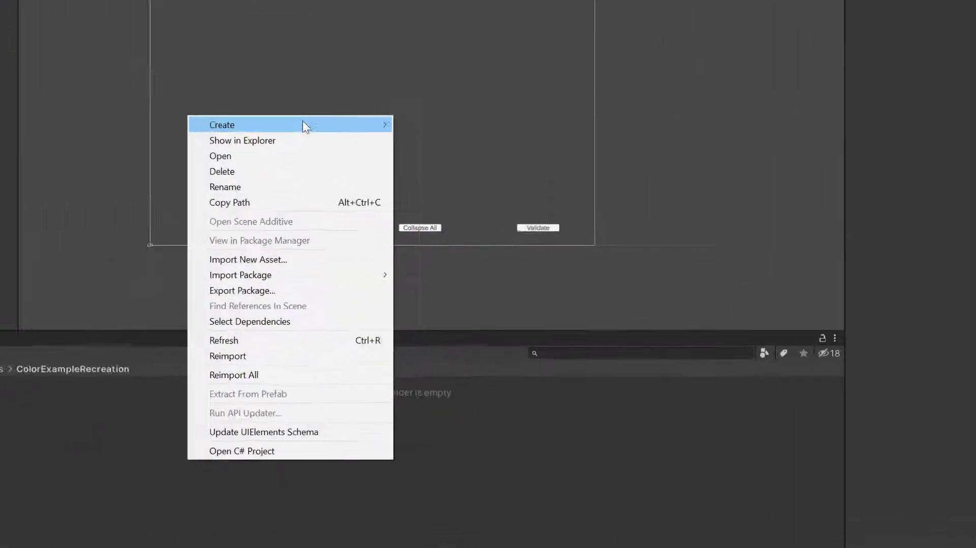
mouse_move(403, 233)
mouse_move(517, 299)
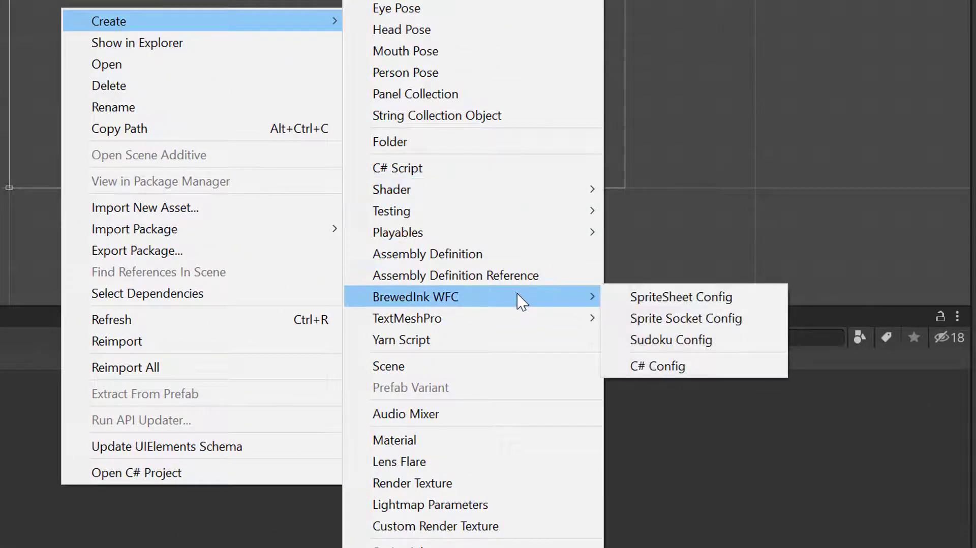
click(765, 298)
text(Demo)
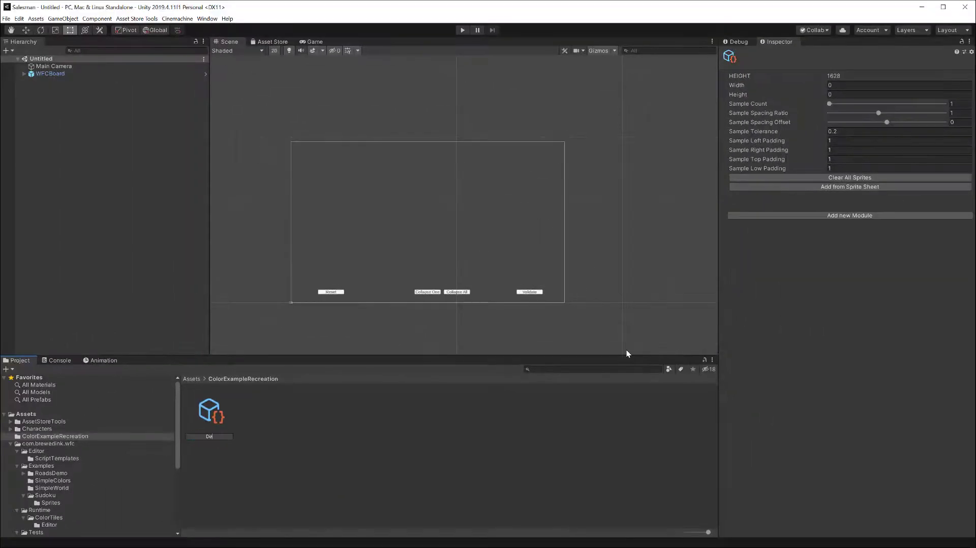
key(Return)
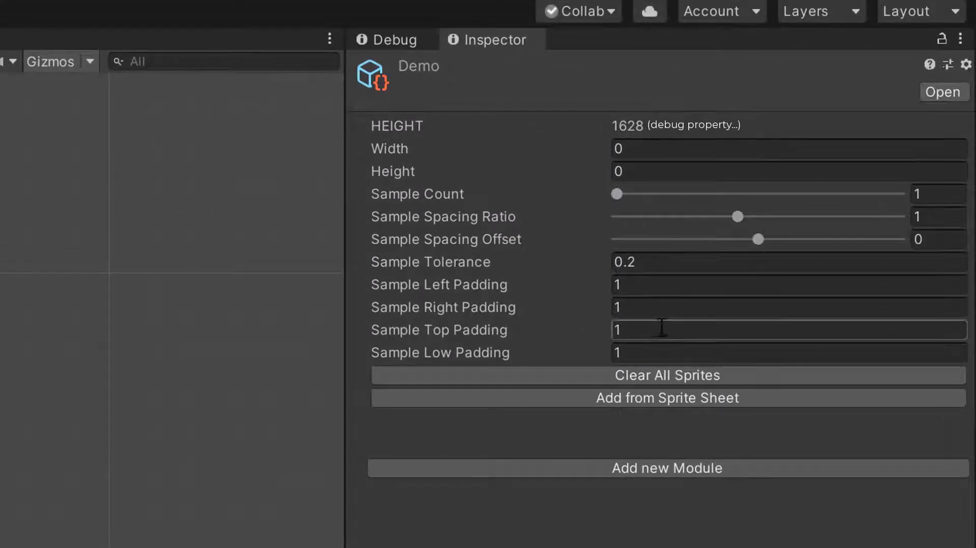
Step: Enter 10 in both the Width and Height fields of the Demo config
click(643, 149)
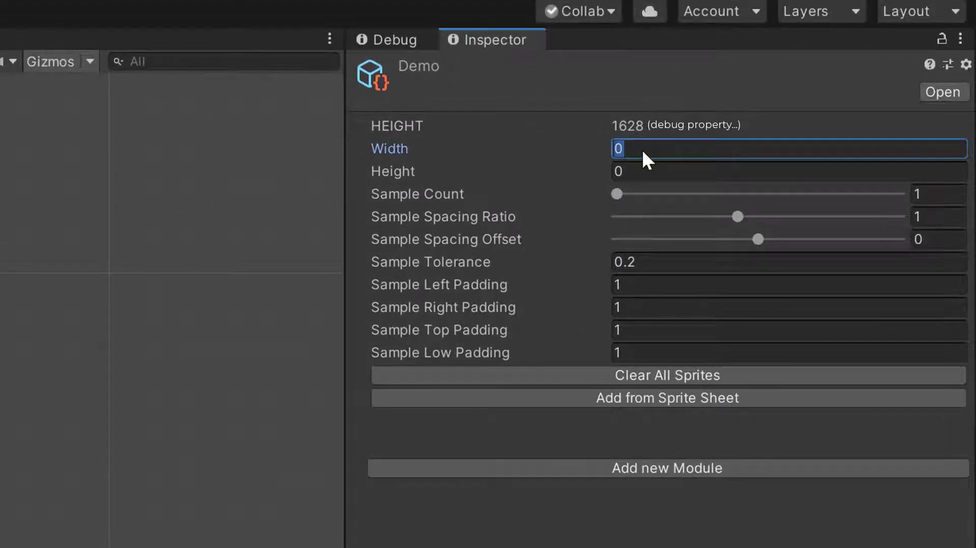
text(10)
key(Tab)
text(10)
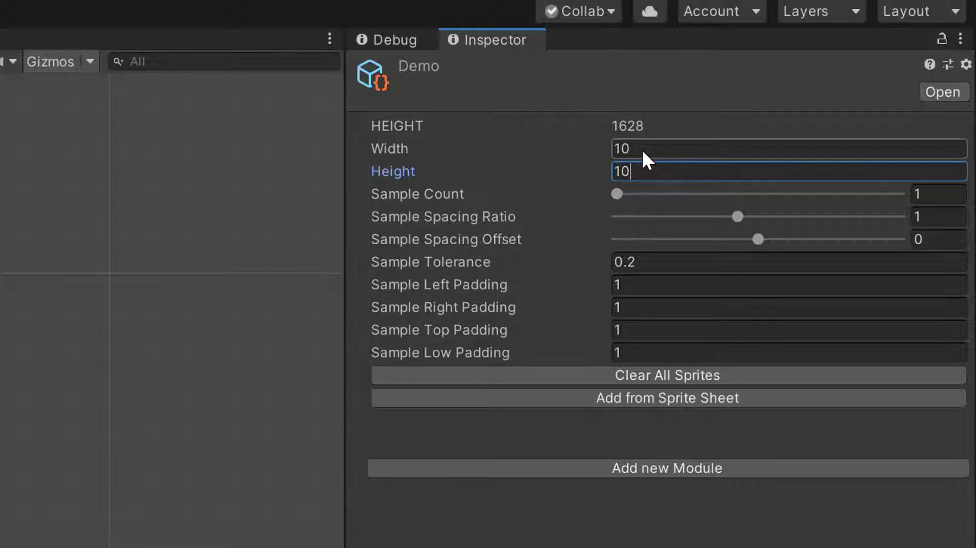
click(687, 398)
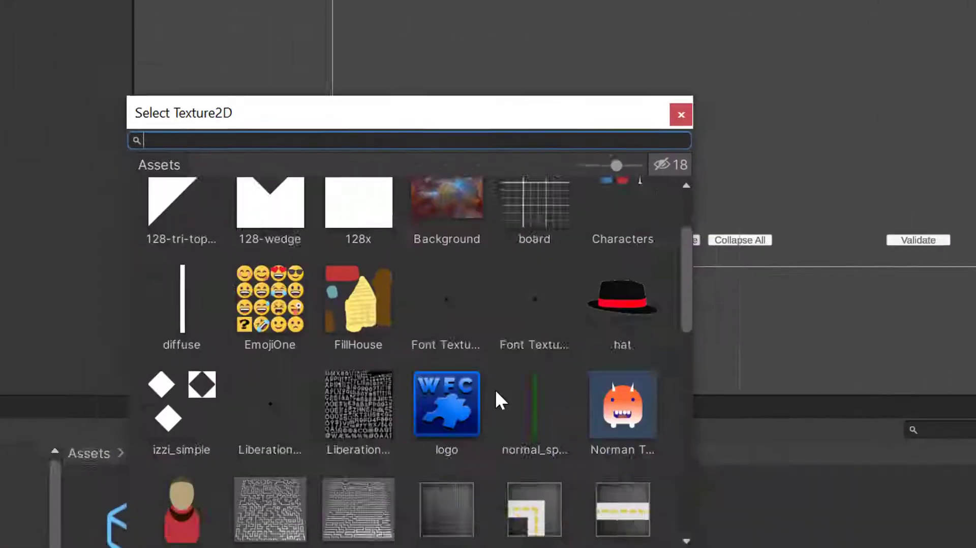
scroll(585, 353, down, 10)
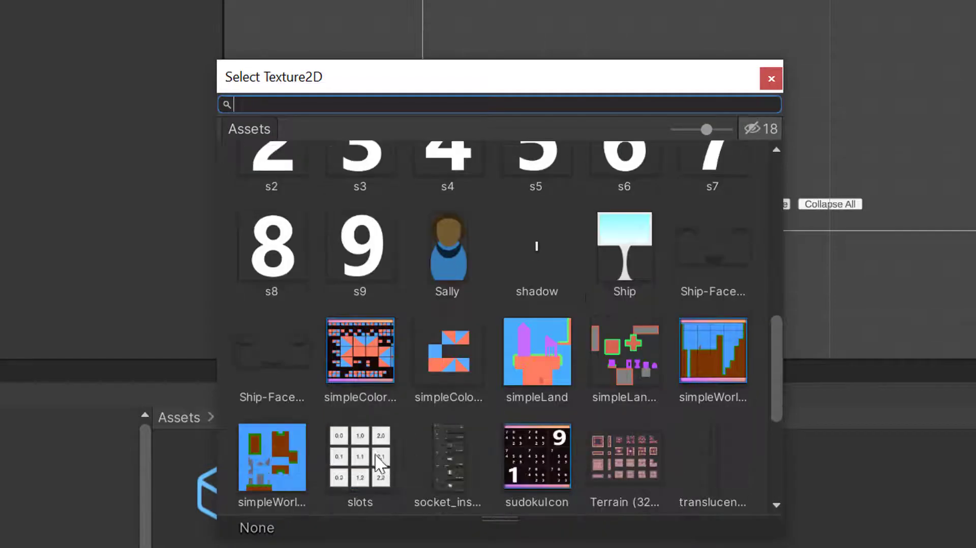
click(278, 470)
double_click(272, 450)
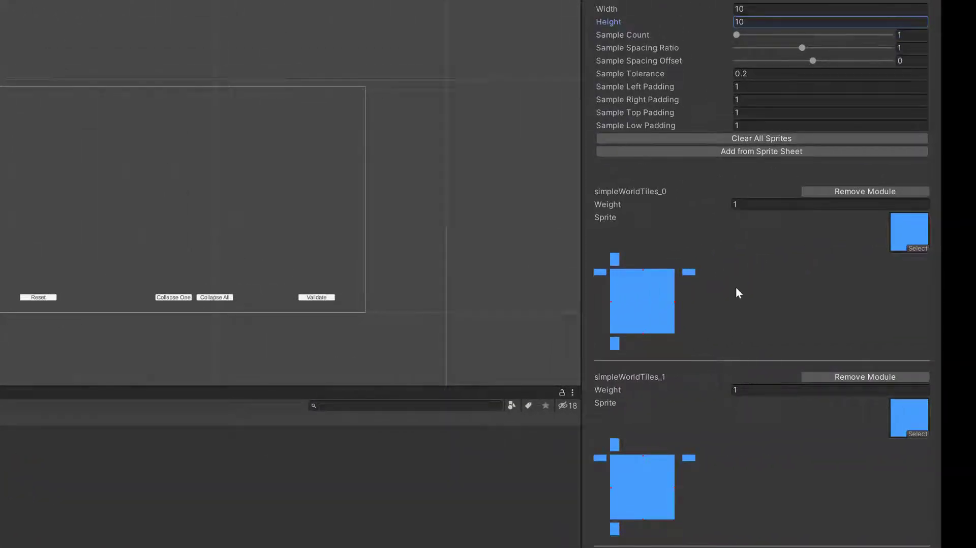
scroll(729, 274, down, 20)
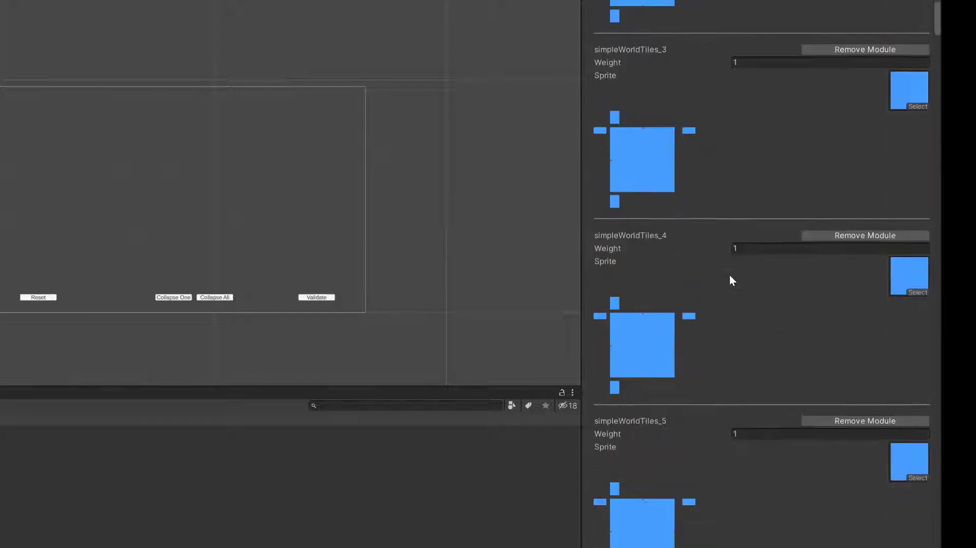
scroll(730, 279, down, 20)
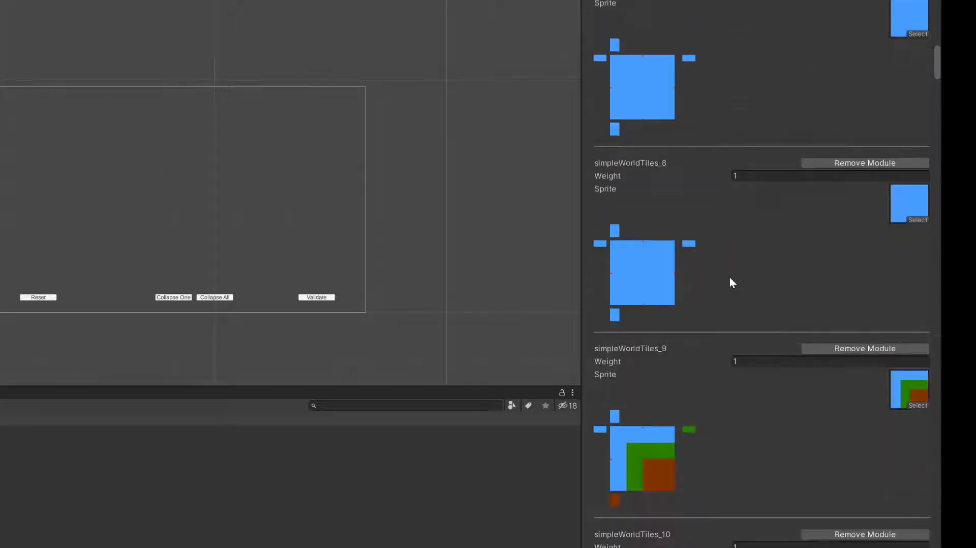
scroll(730, 279, down, 20)
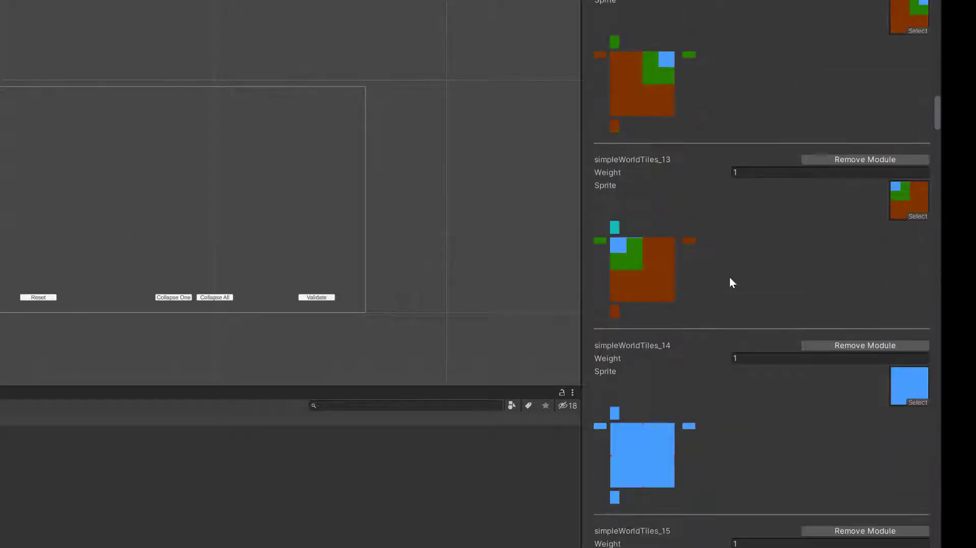
scroll(727, 282, down, 20)
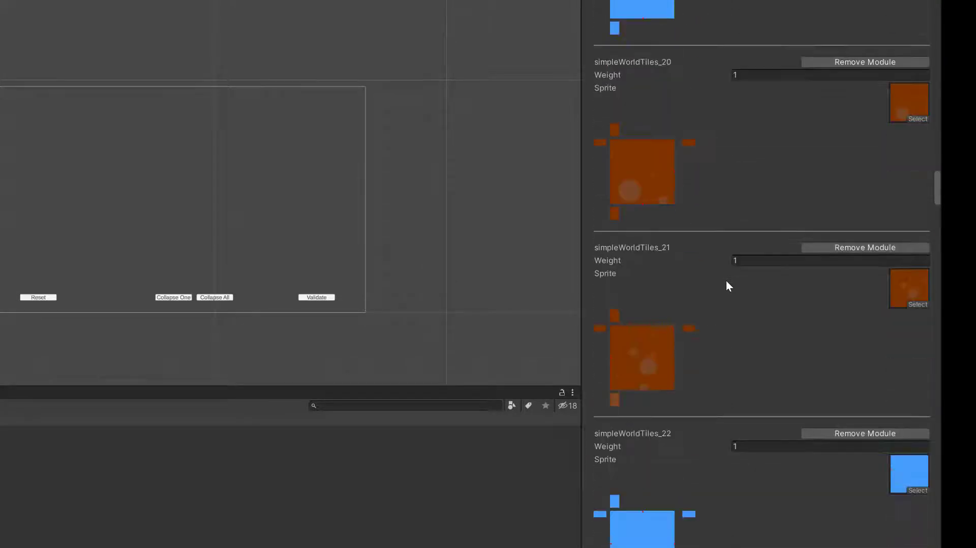
scroll(725, 280, down, 20)
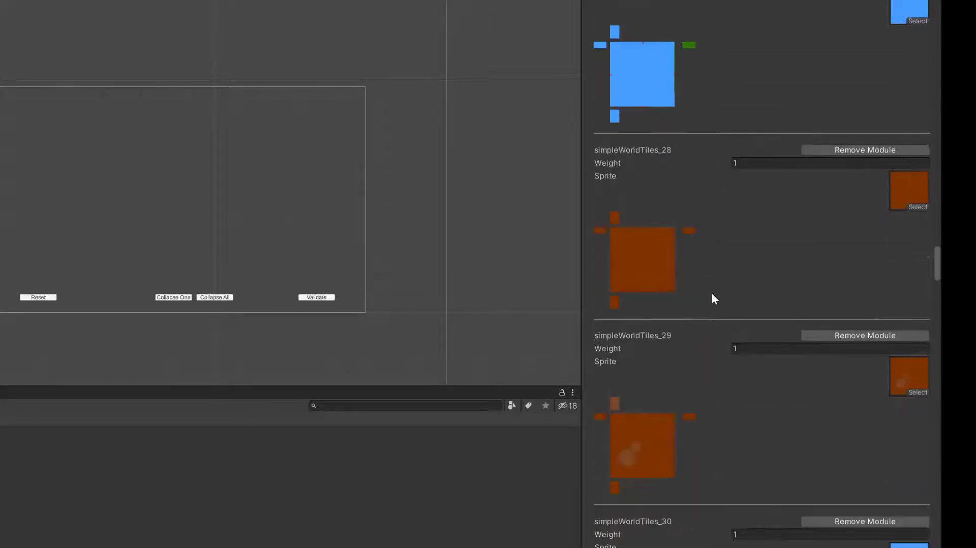
scroll(712, 293, up, 20)
scroll(712, 298, up, 20)
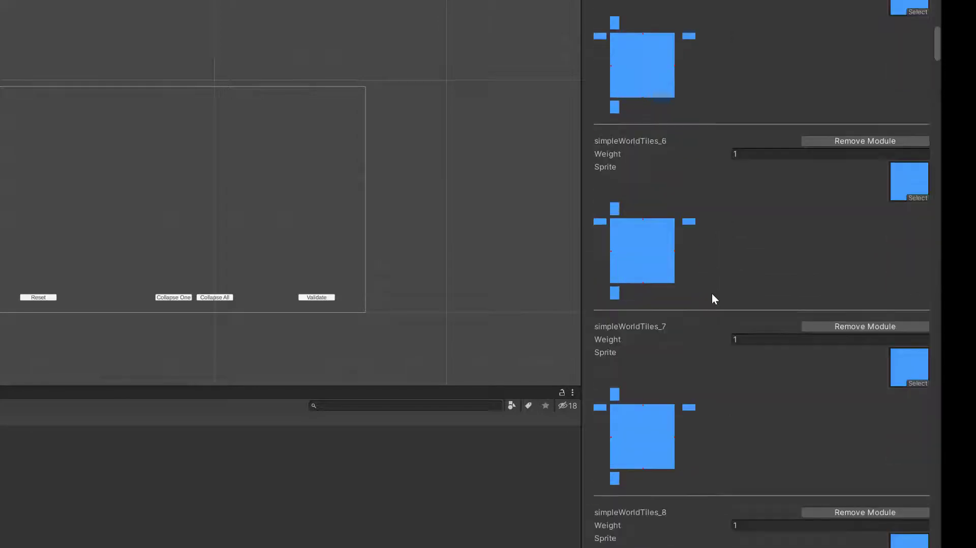
scroll(712, 294, up, 5)
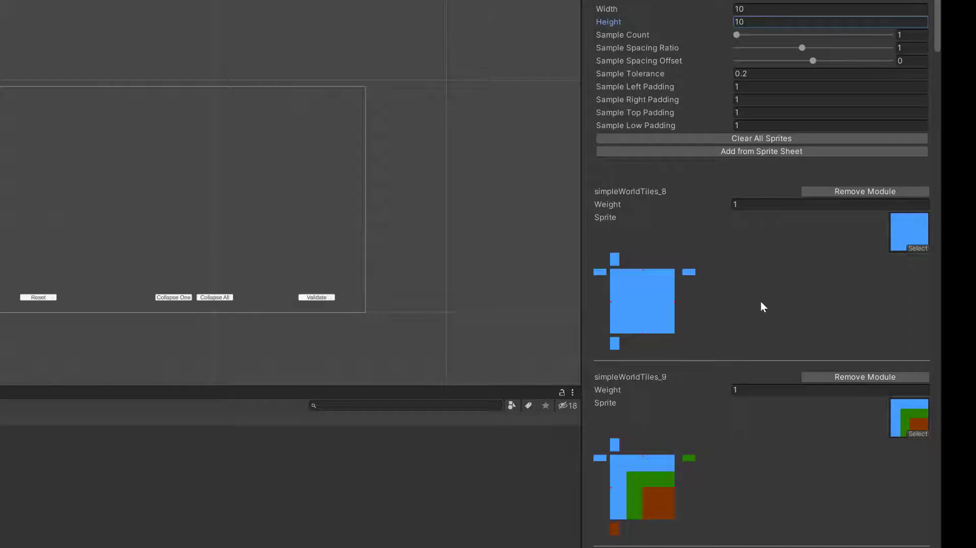
scroll(722, 448, down, 2)
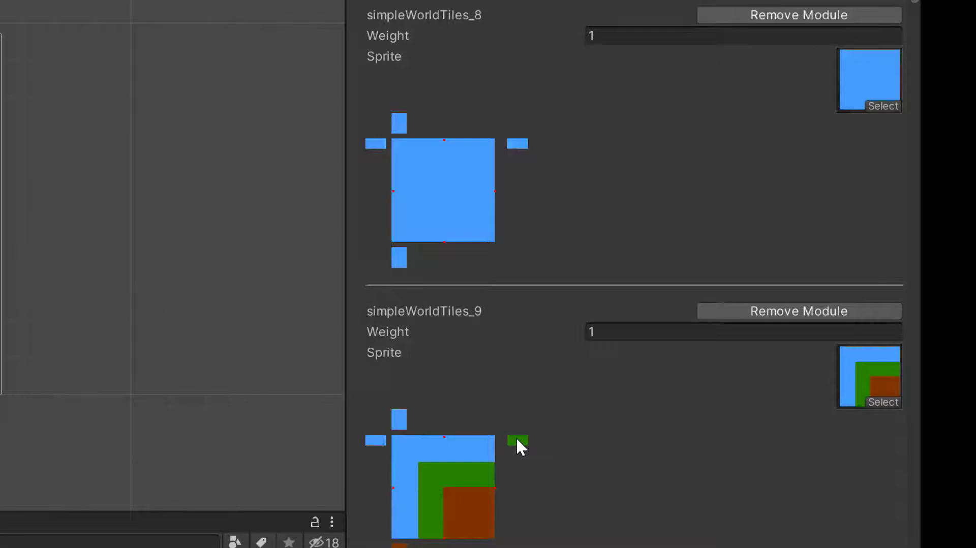
scroll(488, 519, down, 10)
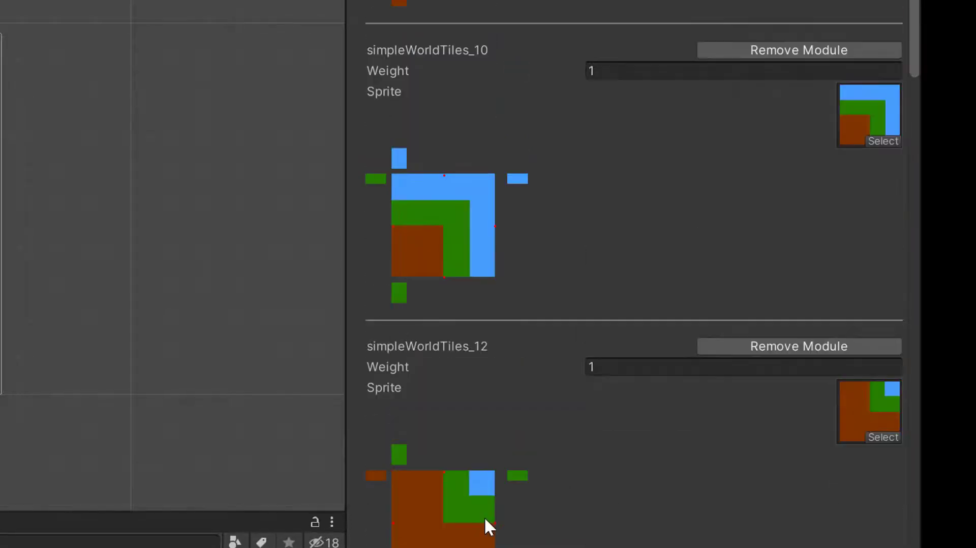
scroll(487, 517, down, 2)
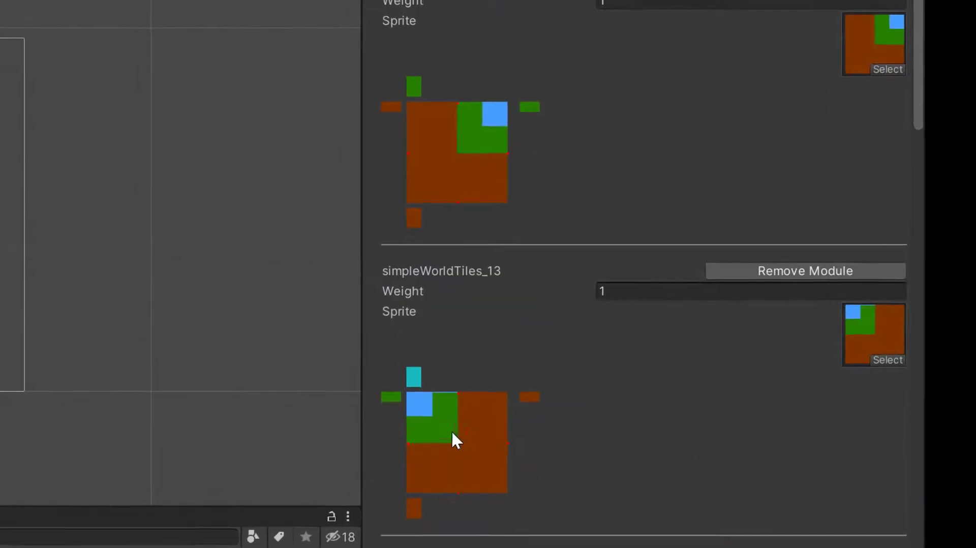
scroll(483, 471, down, 2)
scroll(661, 274, down, 2)
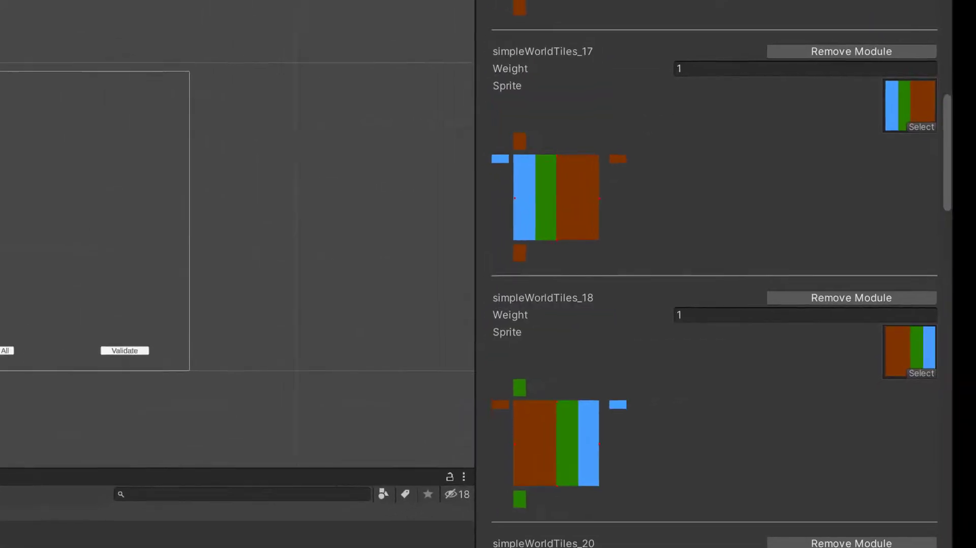
scroll(661, 275, up, 5)
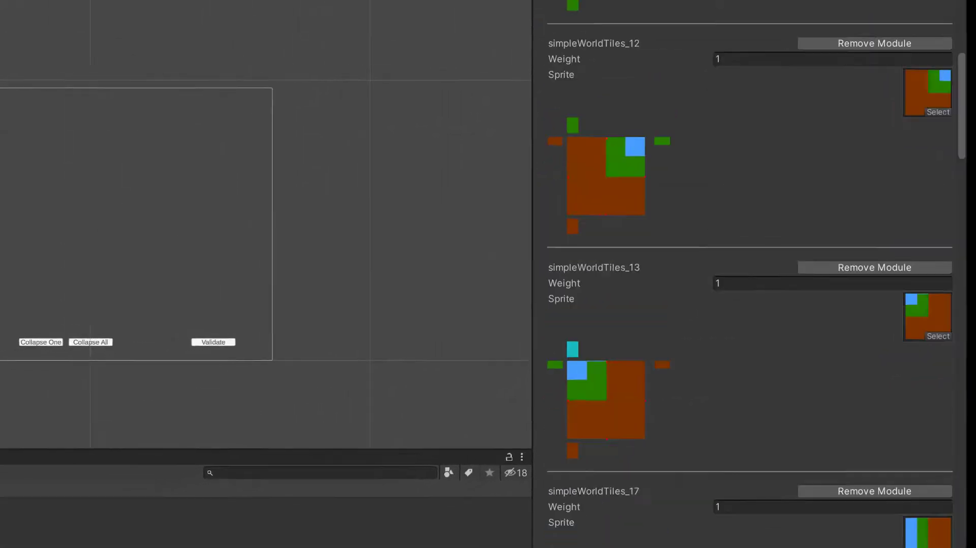
scroll(762, 153, up, 7)
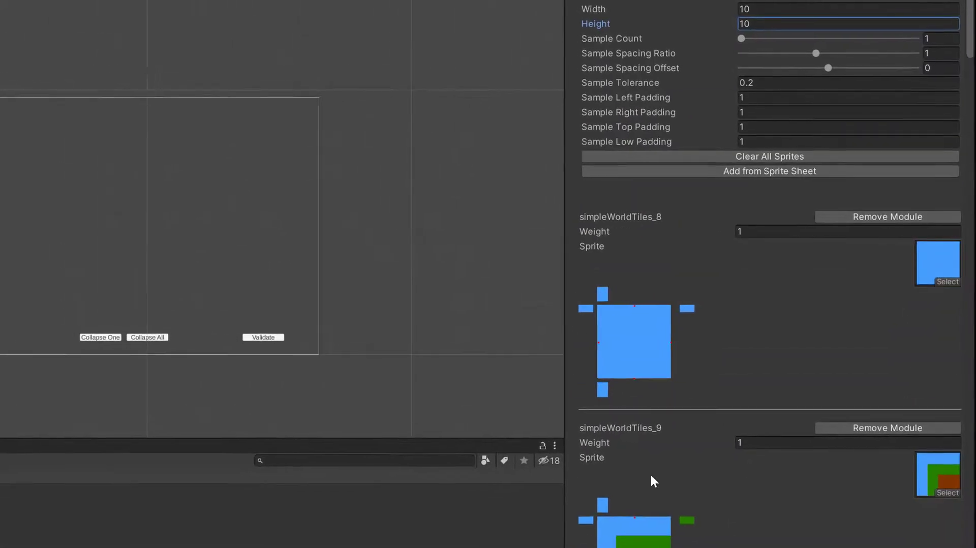
Step: Change Sample Left, Right, Top and Low Padding from 1 to 7 each
click(775, 99)
text(7)
key(Tab)
text(7)
key(Tab)
text(7)
key(Tab)
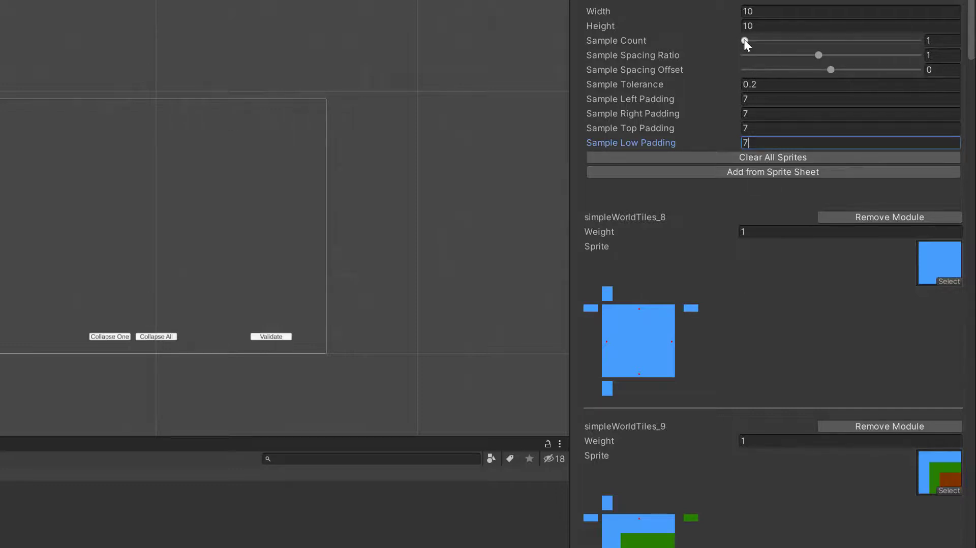
Step: Raise Sample Count from 1 to 4 and review the simpleWorldTiles module edge sockets
drag(745, 42, 887, 54)
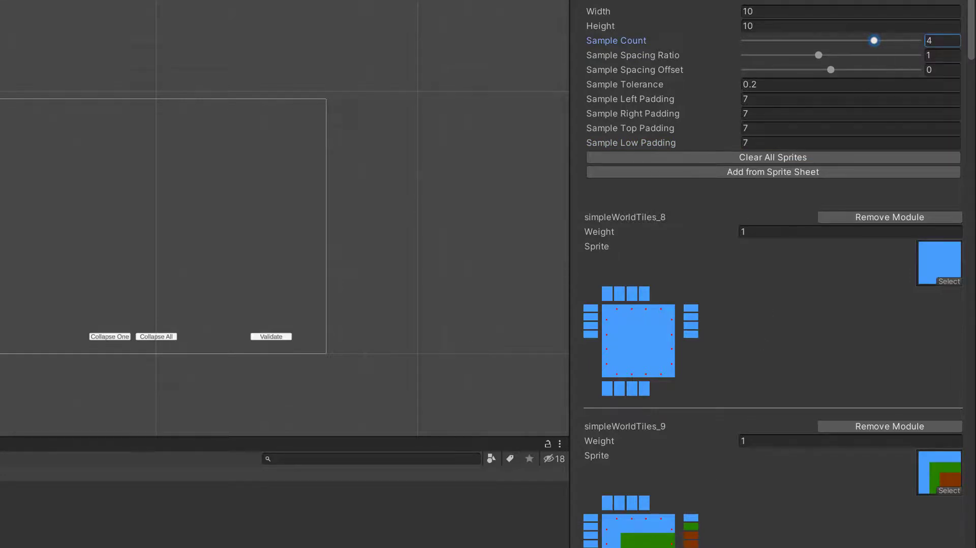
scroll(689, 388, down, 5)
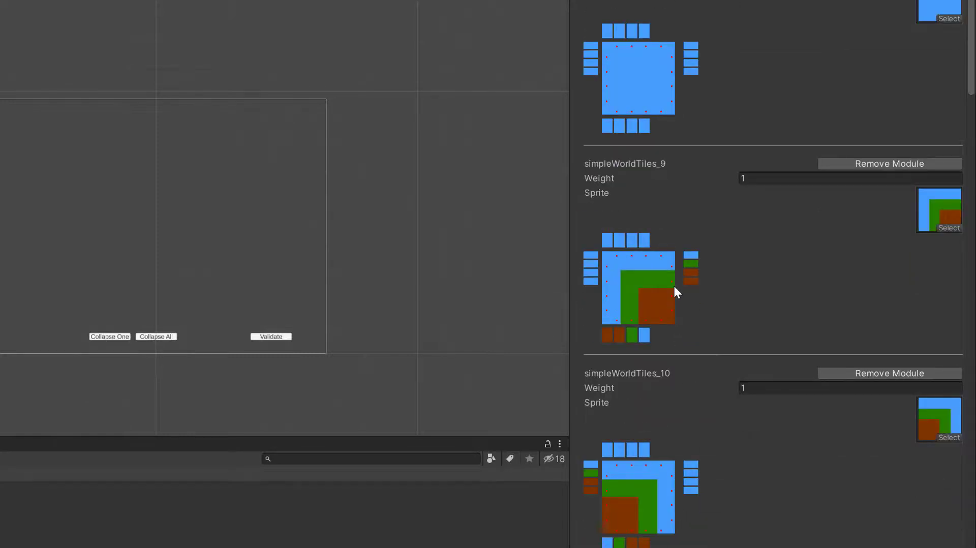
scroll(773, 275, down, 3)
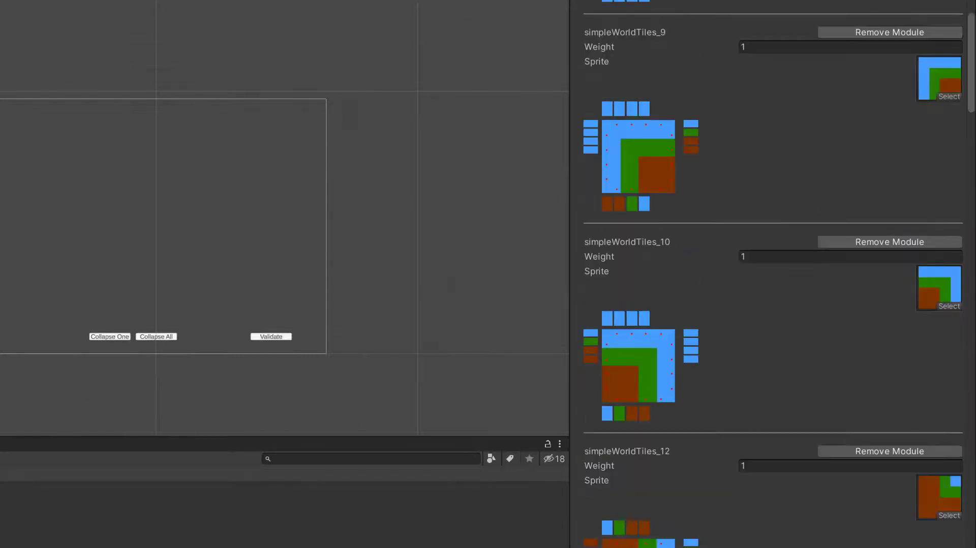
scroll(772, 275, down, 5)
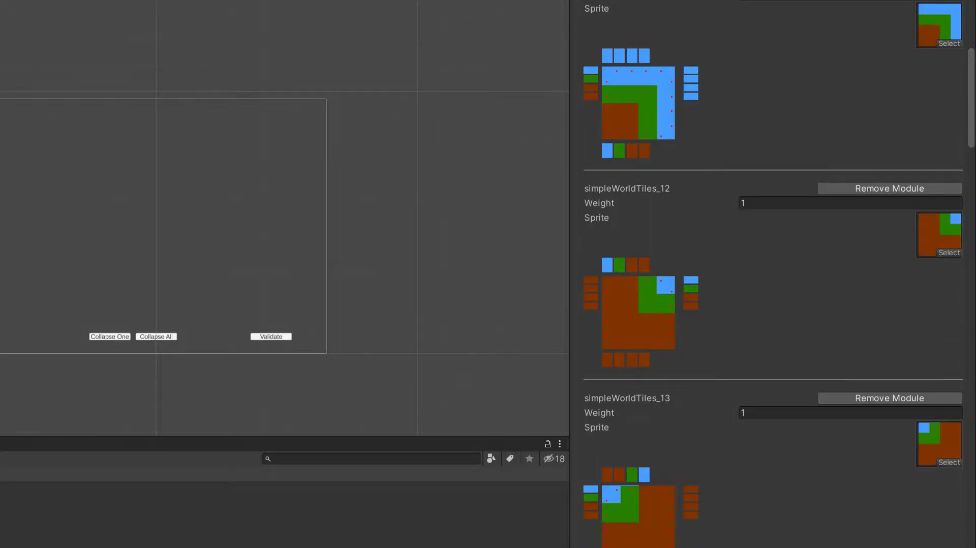
scroll(773, 275, down, 3)
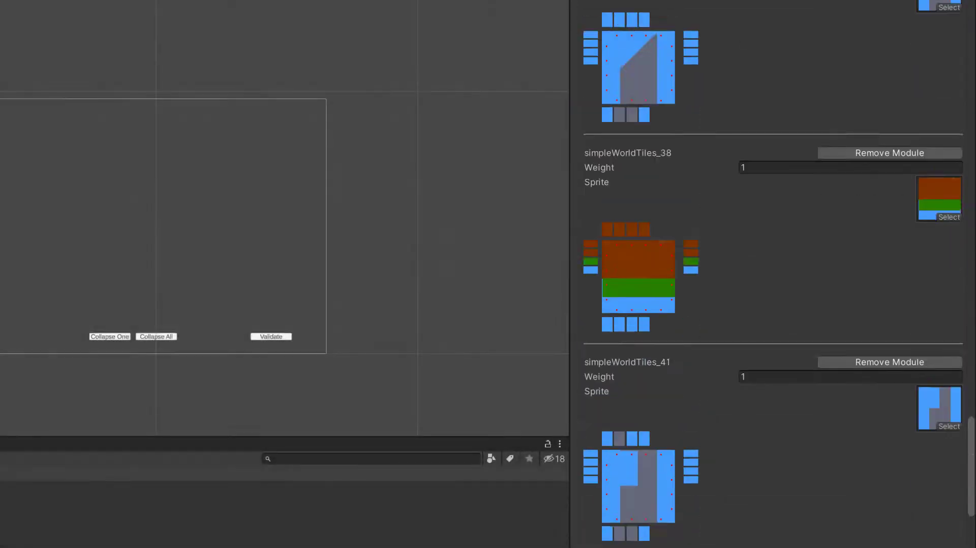
scroll(773, 274, up, 20)
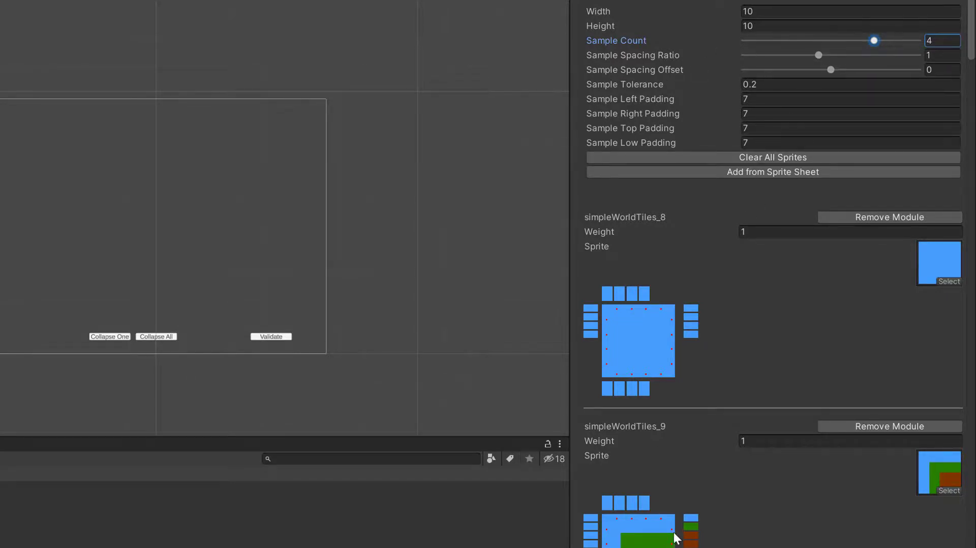
Step: Try other Sample Spacing Ratio values, then set it back to 1
drag(816, 53, 818, 54)
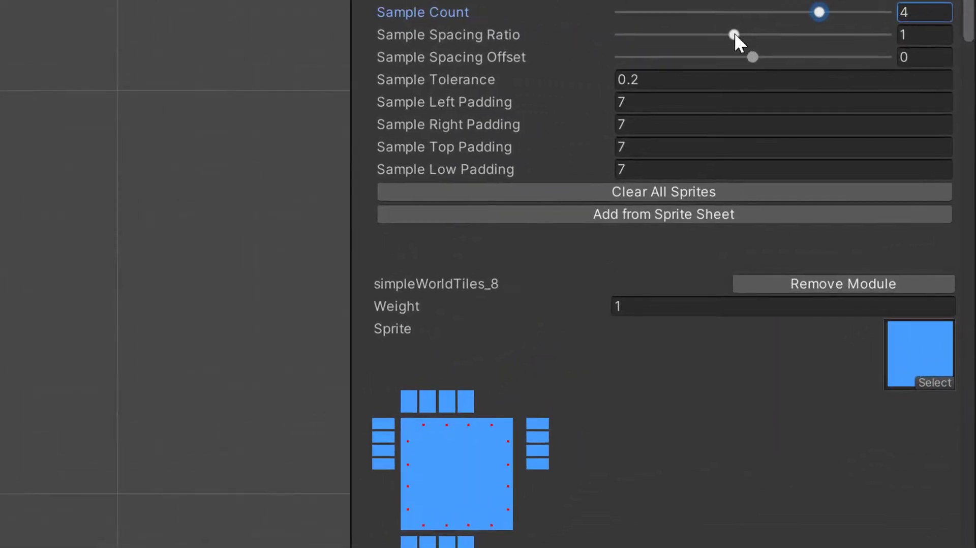
drag(738, 33, 755, 53)
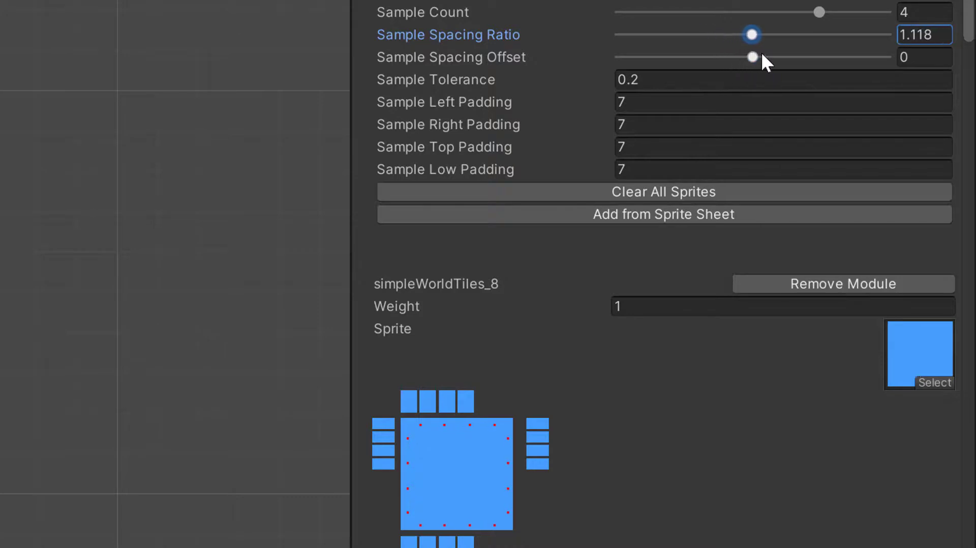
click(937, 36)
text(1)
Step: Try other Sample Spacing Offsets, reset it to 0, and select WFCBoard in the Hierarchy
mouse_move(752, 56)
mouse_down()
mouse_move(778, 52)
mouse_move(732, 56)
mouse_move(766, 60)
mouse_up()
click(944, 56)
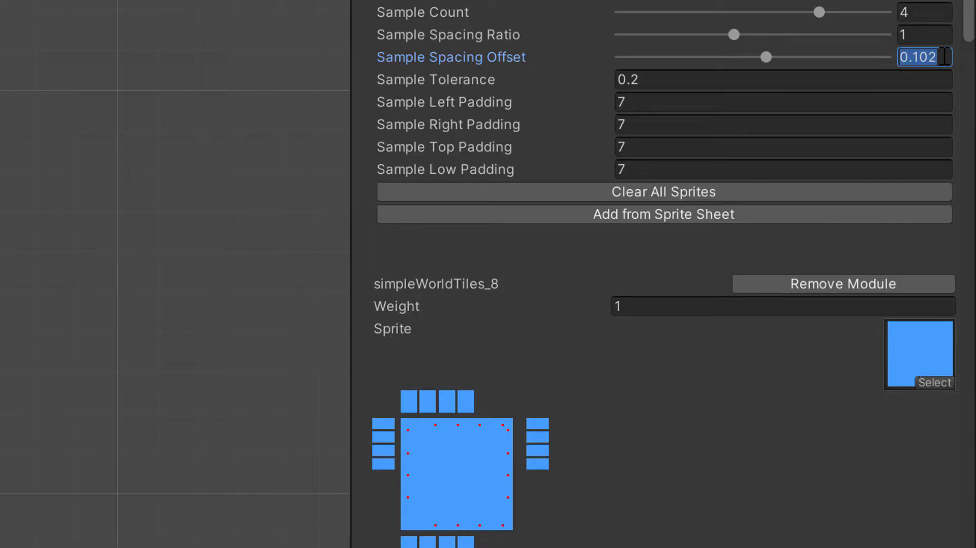
text(0)
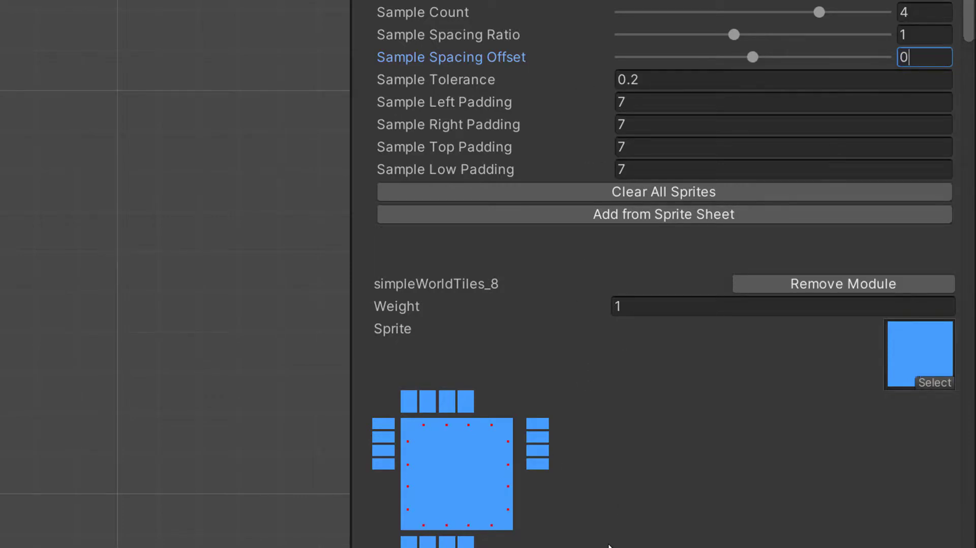
click(20, 73)
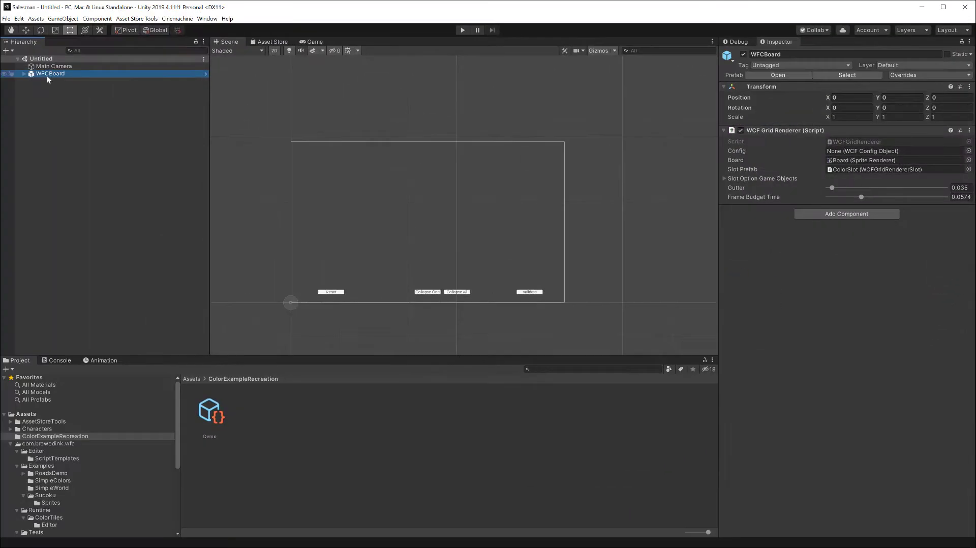
Step: Assign the Demo asset to WFCBoard's Config field and enter Play mode
drag(227, 419, 868, 158)
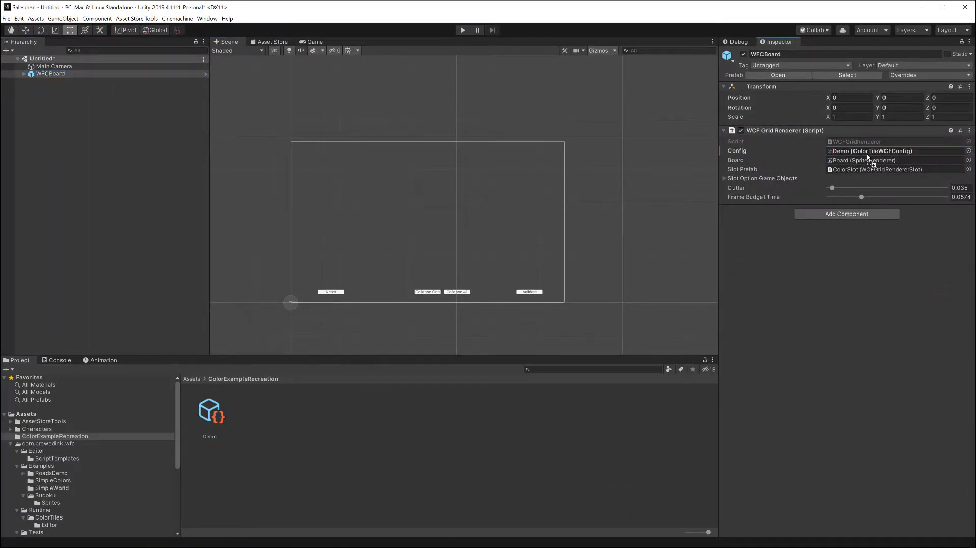
click(463, 30)
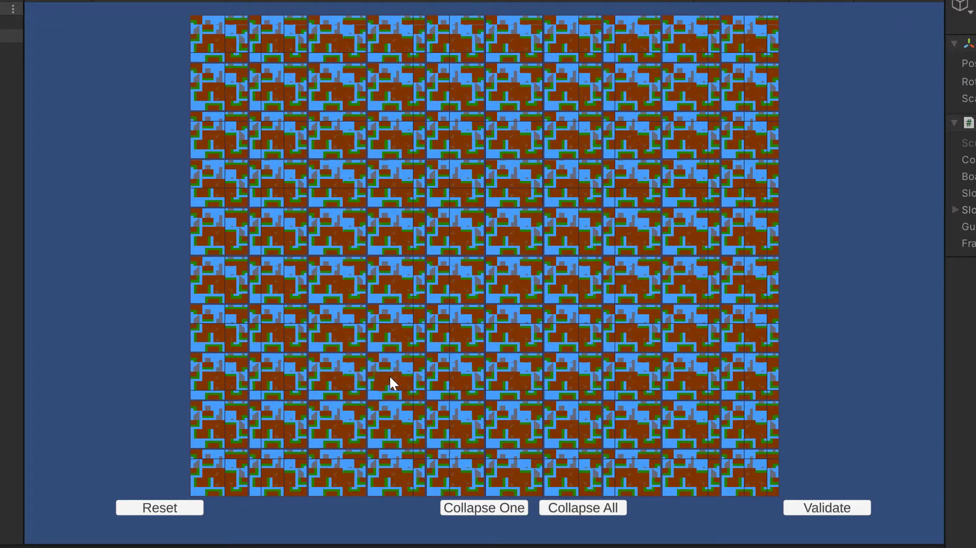
Step: Collapse three tiles near the grid centre by hand into dirt, grass and sky
click(387, 376)
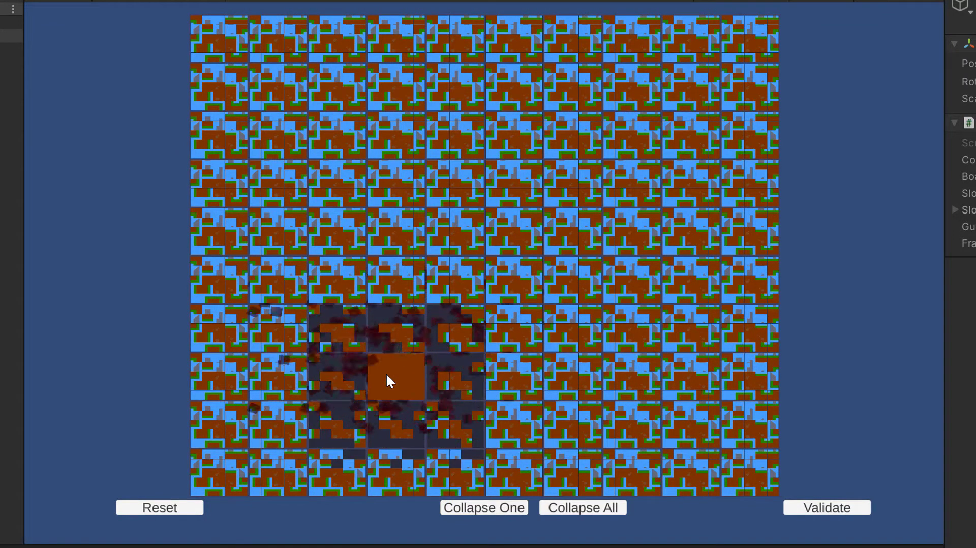
click(457, 348)
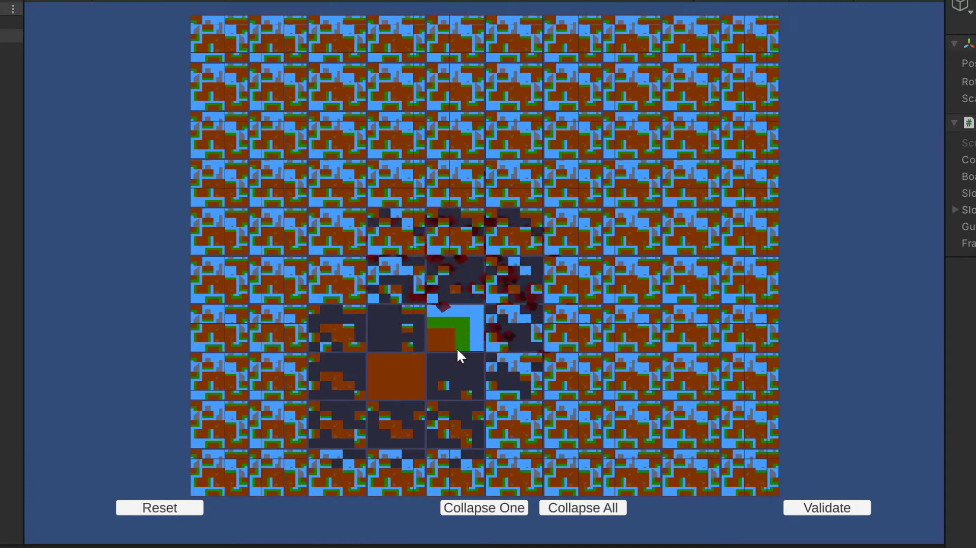
click(489, 325)
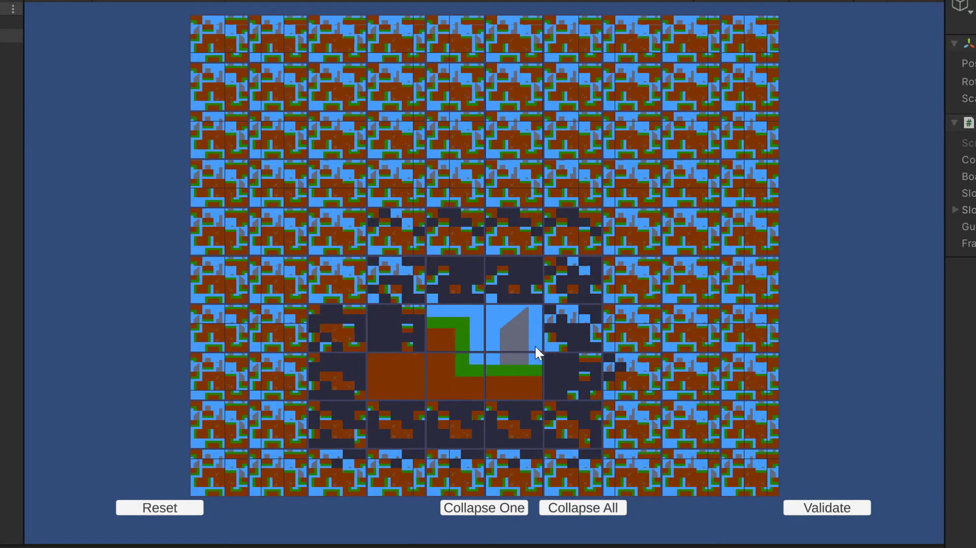
Step: Run Collapse One ten times, then fill the remaining 10×10 grid with Collapse All
click(498, 510)
click(497, 510)
click(494, 508)
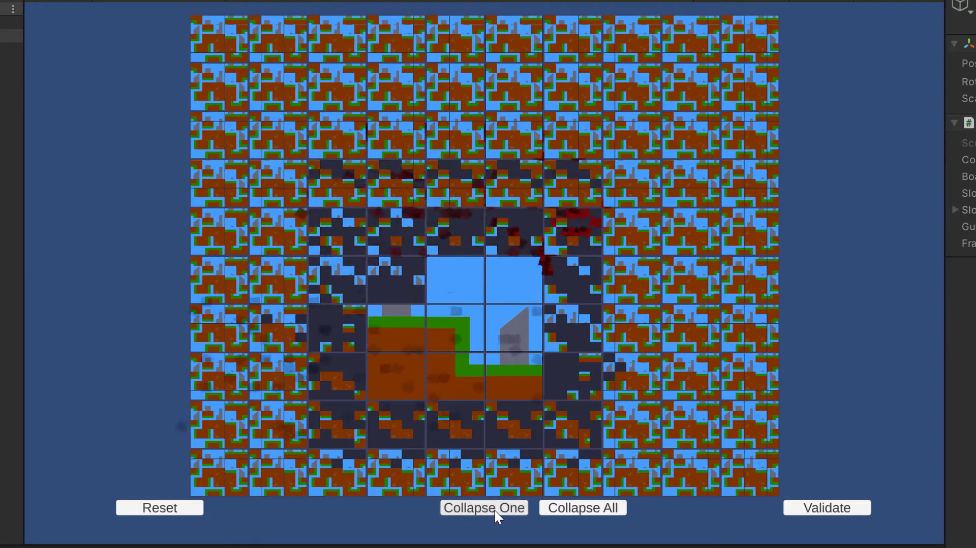
click(494, 509)
click(495, 509)
click(494, 509)
click(494, 509)
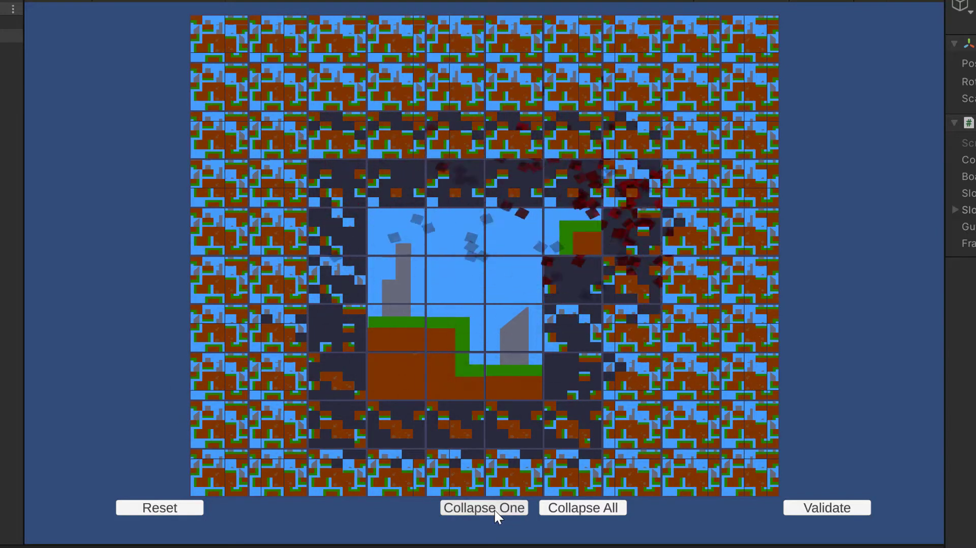
click(494, 509)
click(496, 509)
click(496, 508)
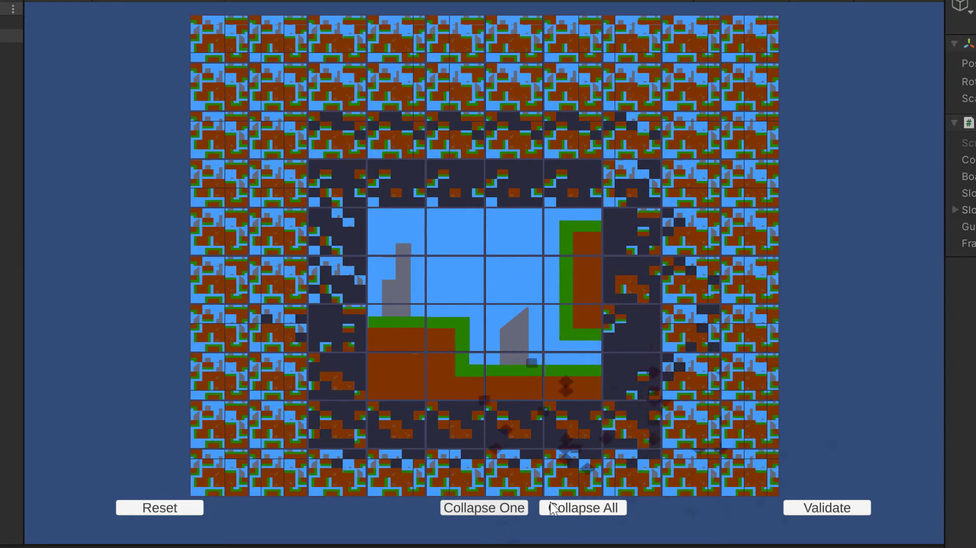
click(562, 508)
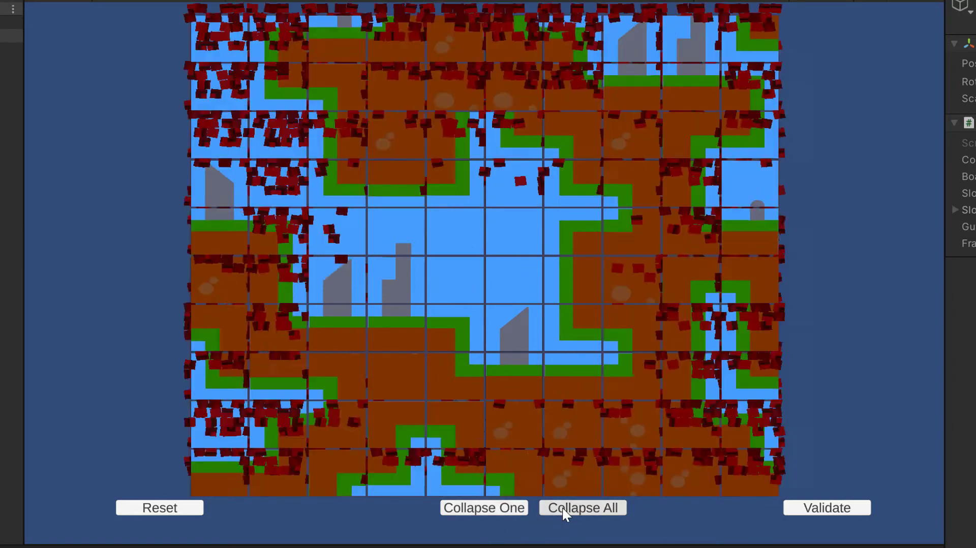